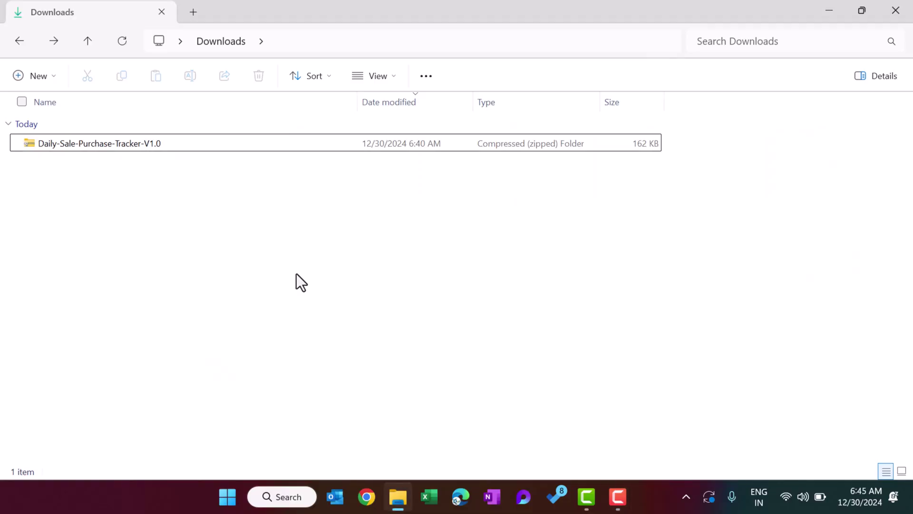
Extract the downloaded tracker zip into its default destination folder.
click(47, 145)
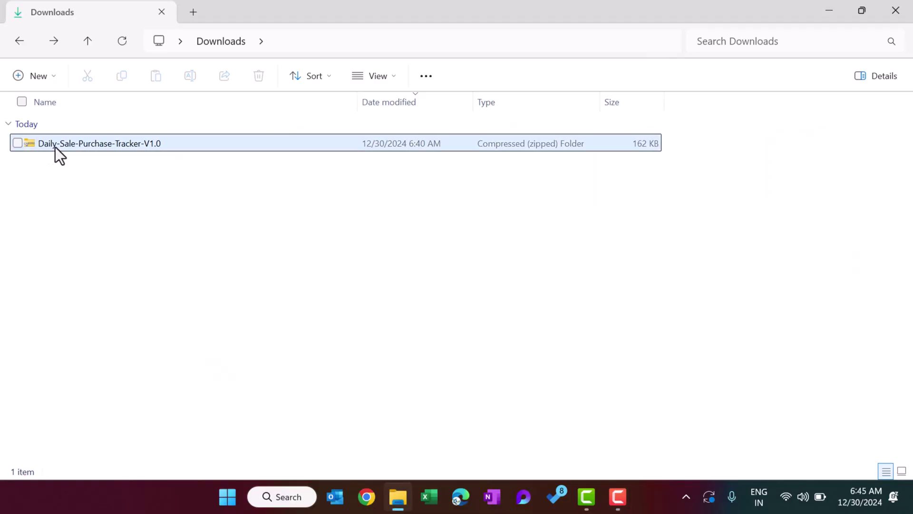
right_click(82, 144)
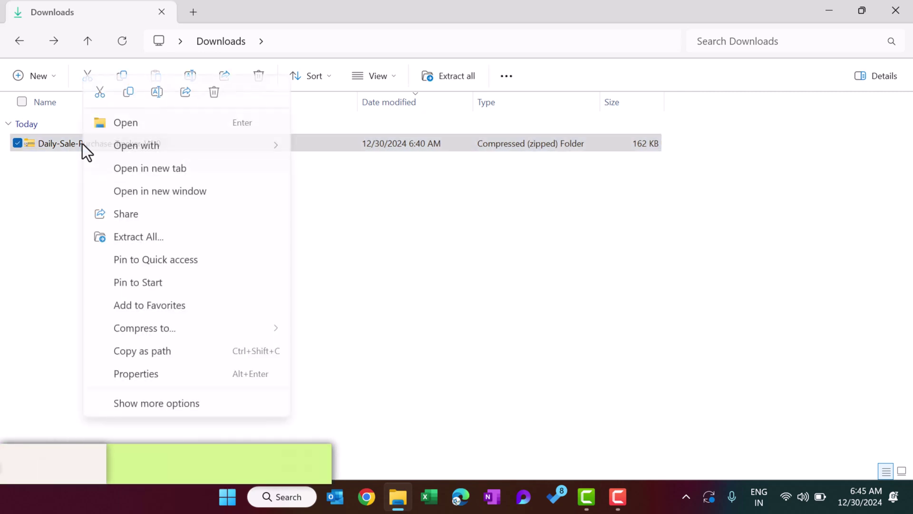
click(158, 238)
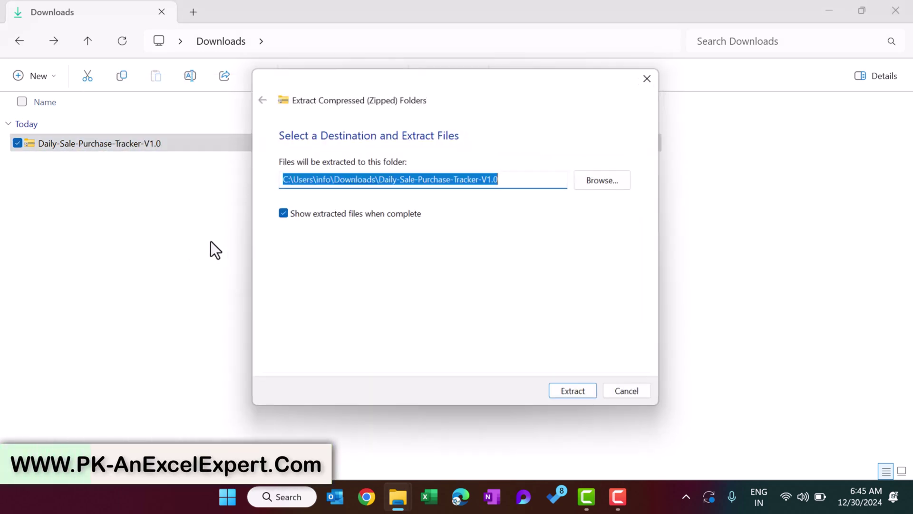
click(575, 395)
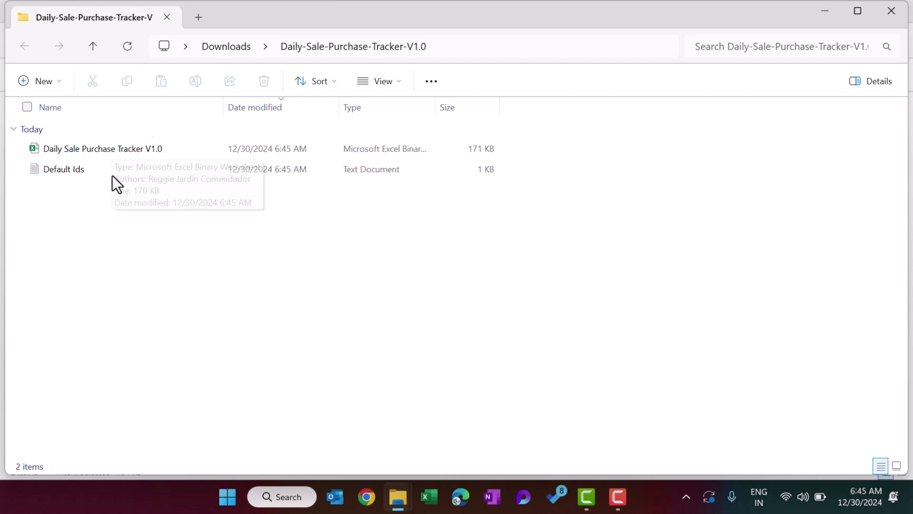
Read the admin and user login details in the Default Ids text file, then close it.
double_click(70, 170)
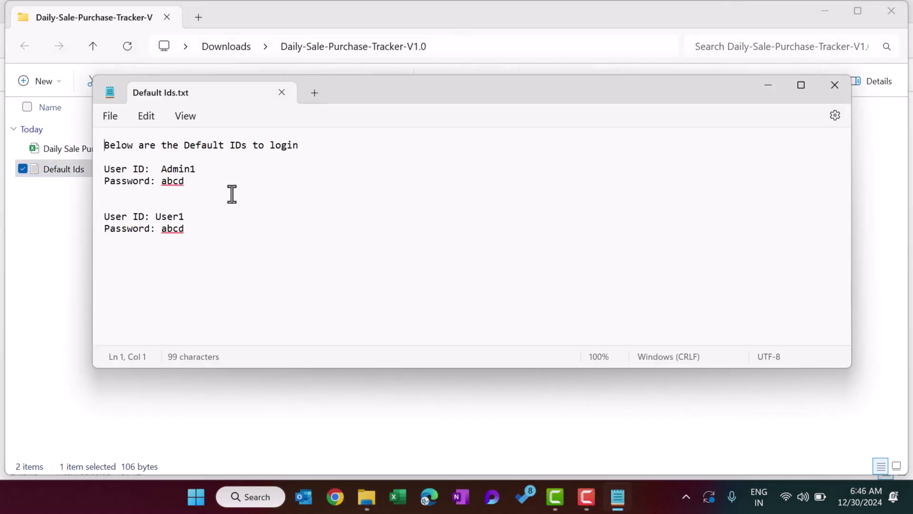
drag(194, 235, 97, 173)
click(237, 224)
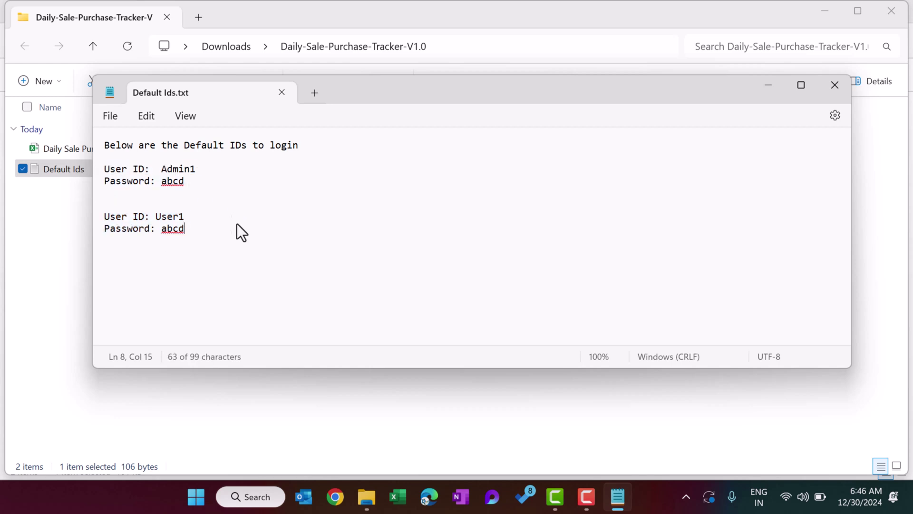
drag(199, 230, 99, 170)
click(224, 188)
click(178, 164)
double_click(178, 168)
double_click(174, 183)
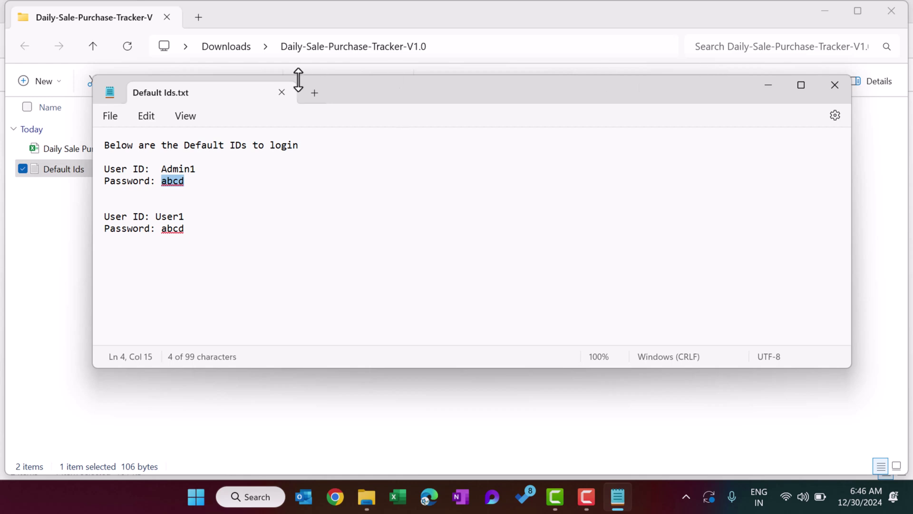
click(280, 92)
click(138, 245)
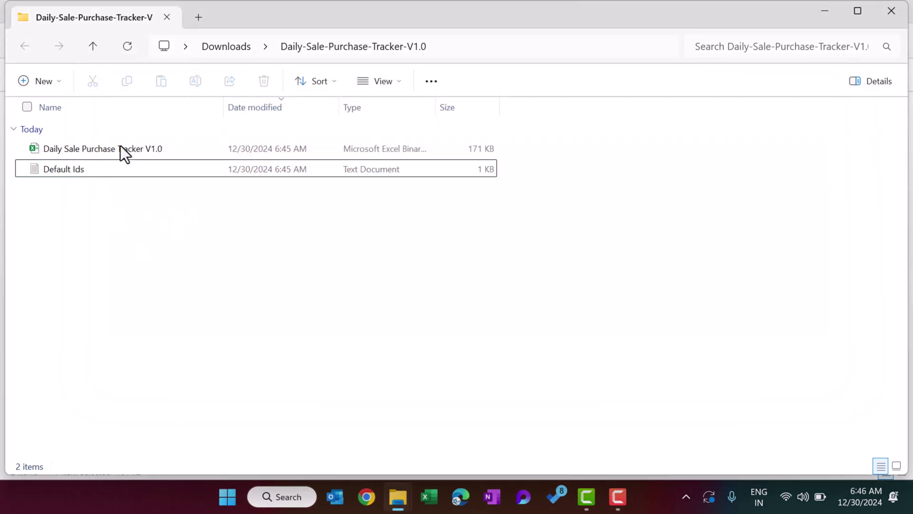
click(118, 148)
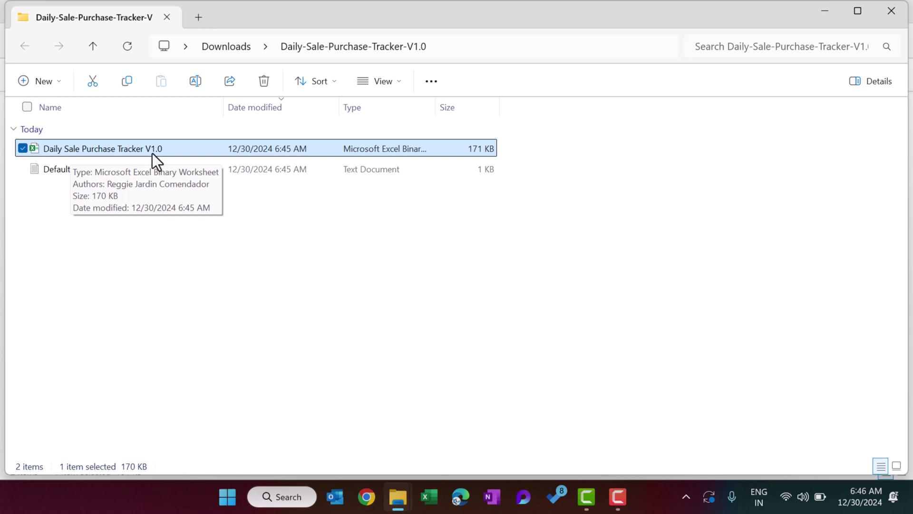
Unblock the Daily Sale Purchase Tracker V1.0 workbook in its file Properties and apply.
right_click(127, 150)
click(209, 333)
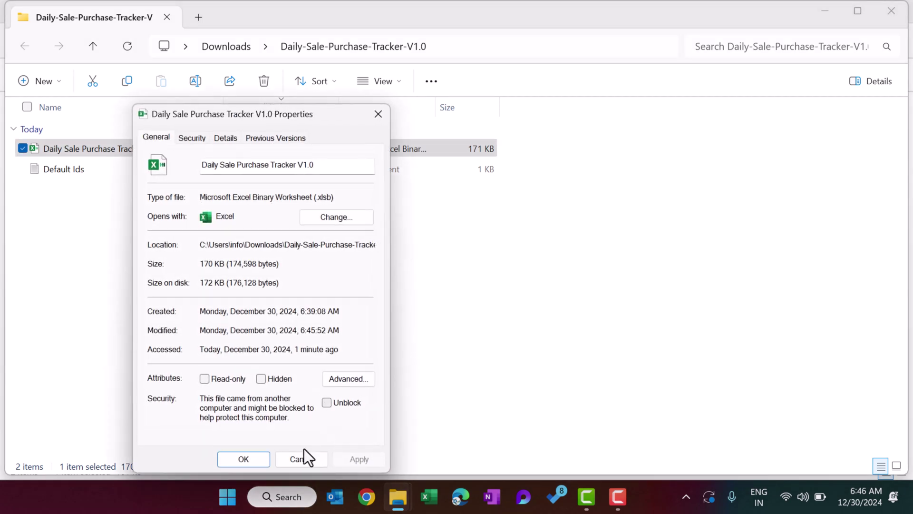
key(F9)
click(327, 402)
click(359, 458)
click(242, 459)
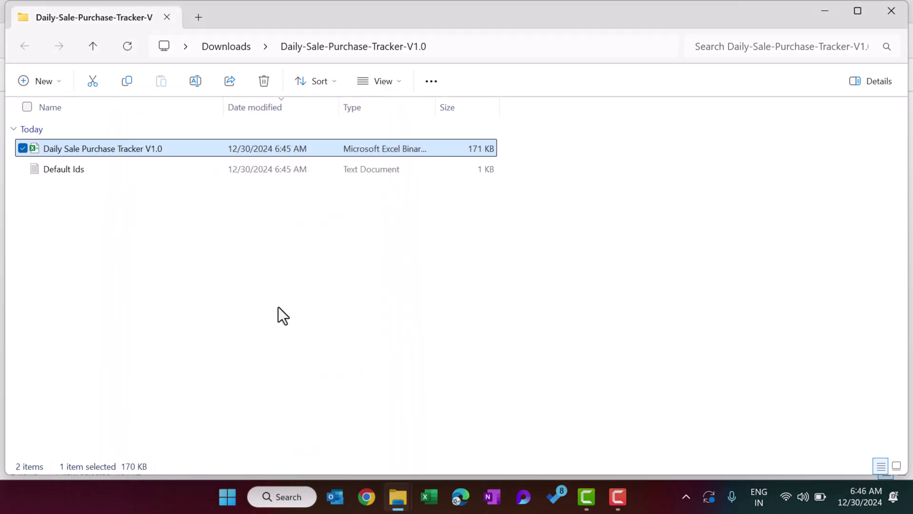
click(239, 285)
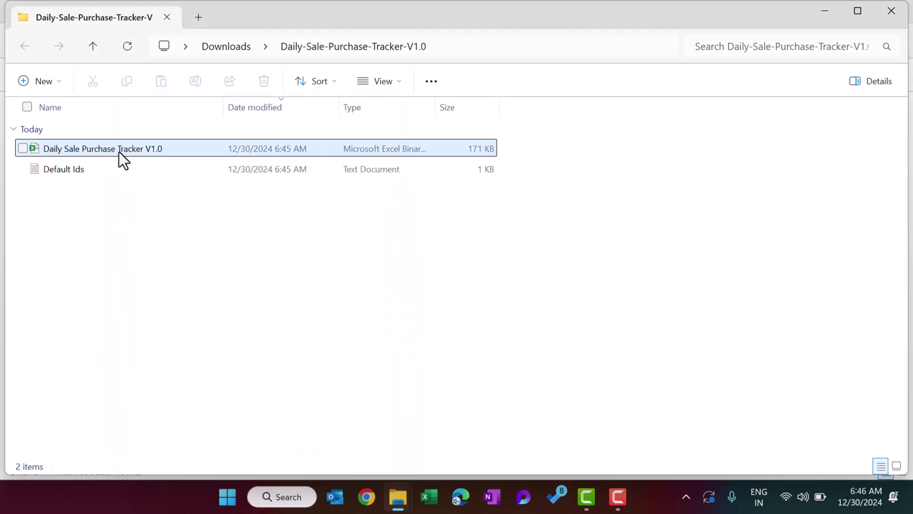
Recheck the admin ID and password in Default Ids, then open the tracker workbook.
double_click(78, 172)
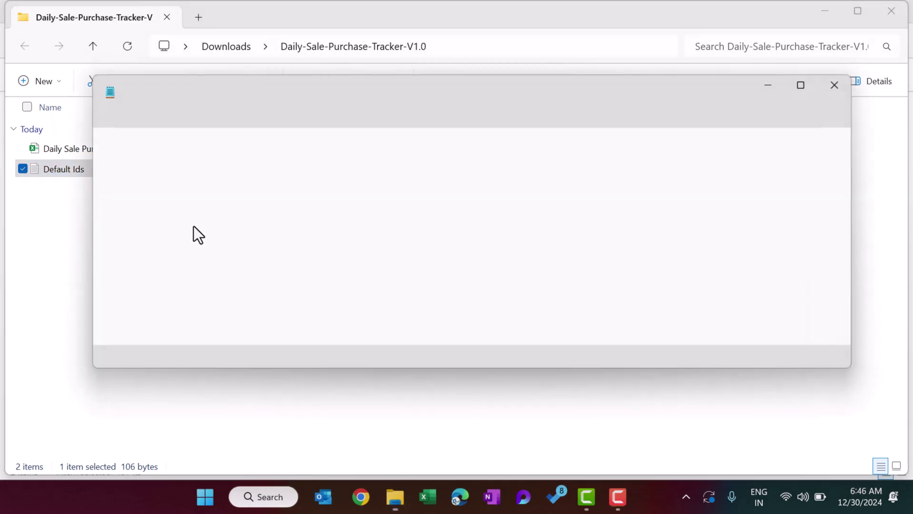
double_click(186, 169)
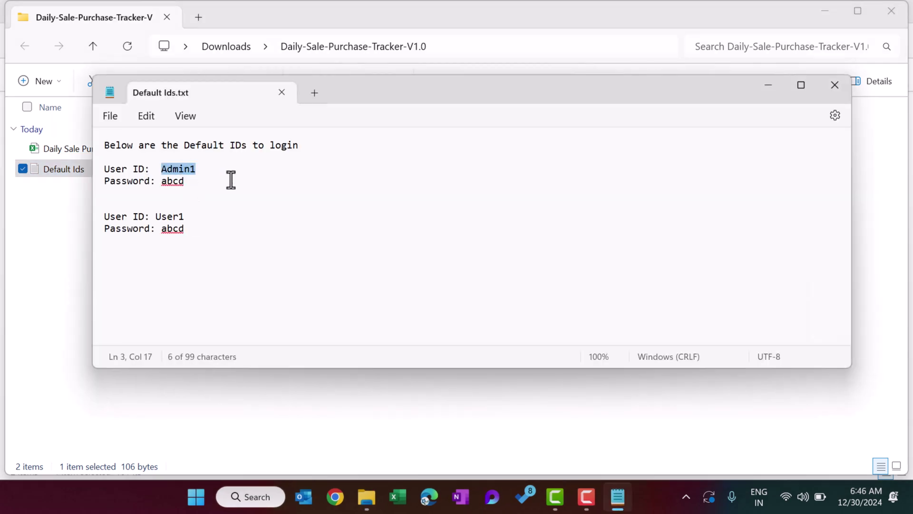
double_click(173, 180)
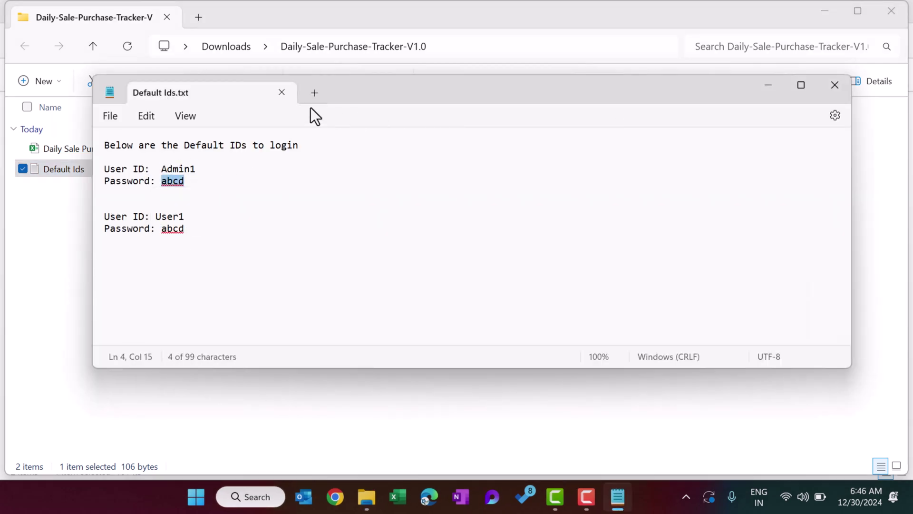
click(281, 93)
double_click(132, 147)
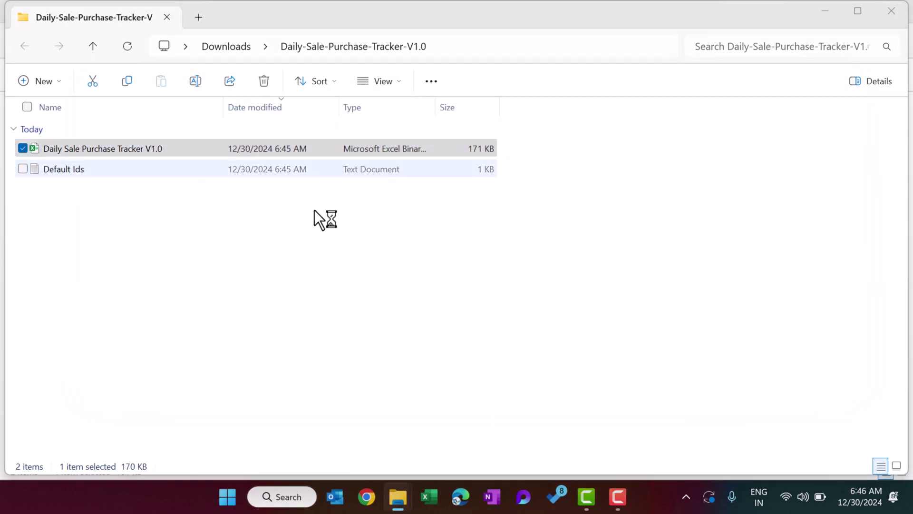
Log in to the tracker with the admin user name and its password.
click(549, 233)
text(Admin1)
key(Tab)
text(****)
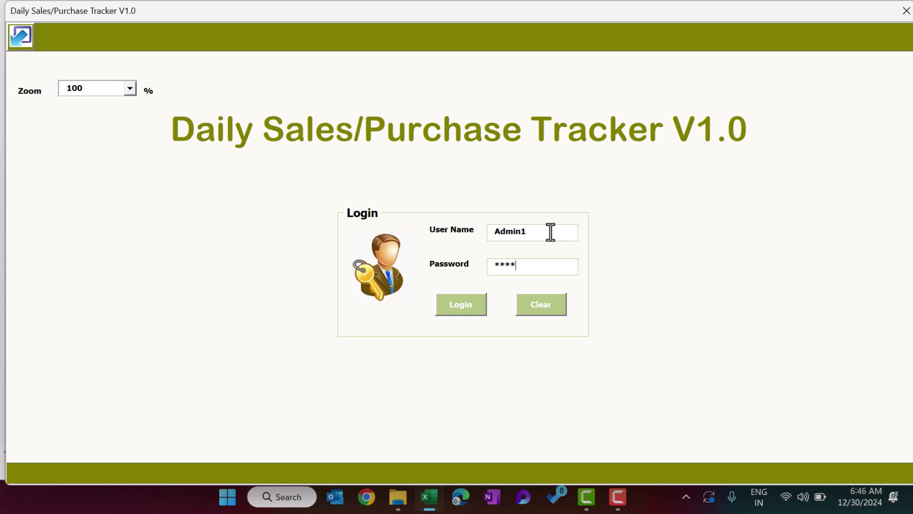
click(456, 307)
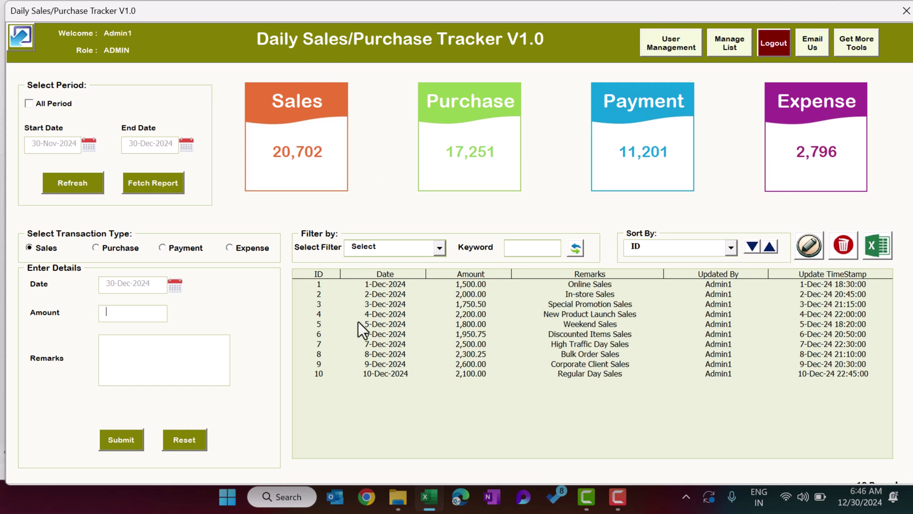
Hide and restore the dashboard, then switch All Period on and back off.
click(28, 39)
click(19, 434)
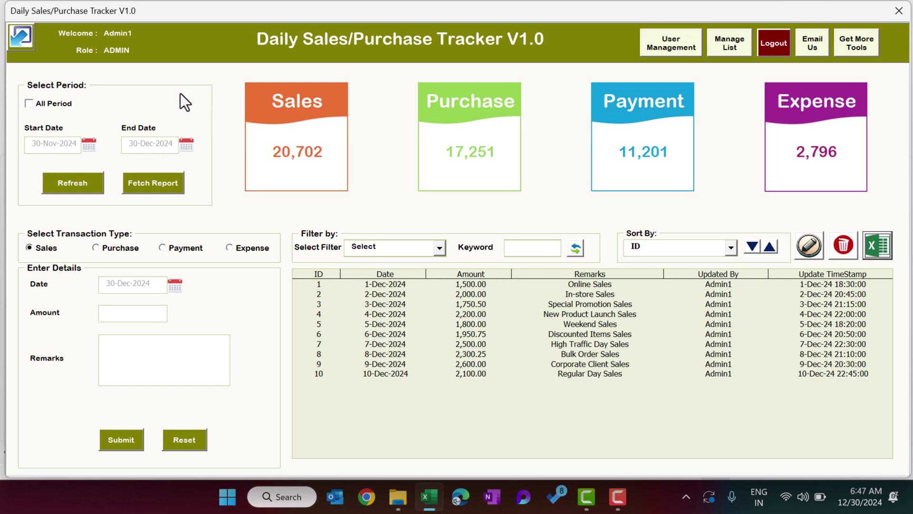
click(41, 104)
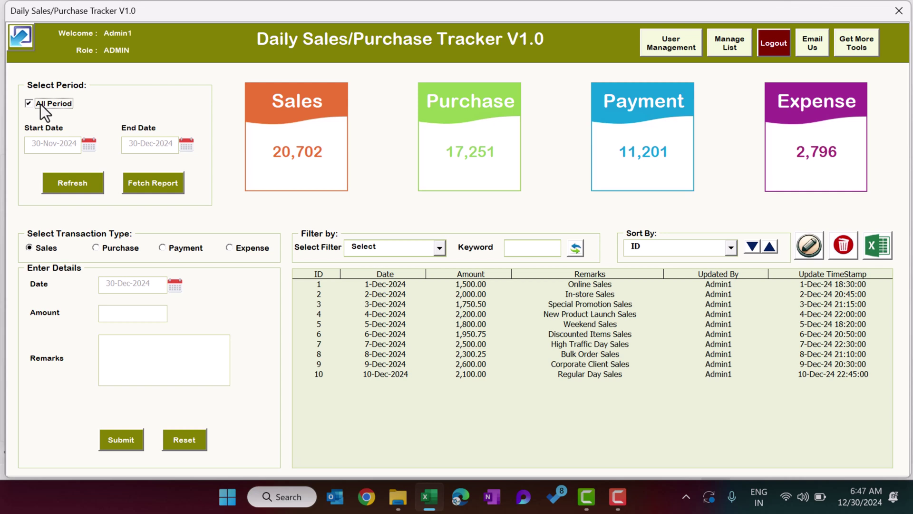
click(41, 104)
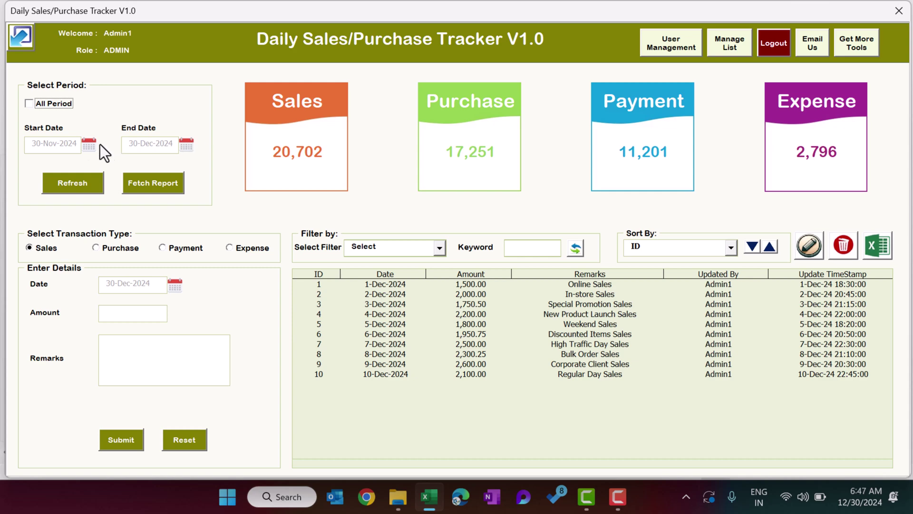
Pick 5-Dec-2024 as the Start Date from the calendar.
click(88, 144)
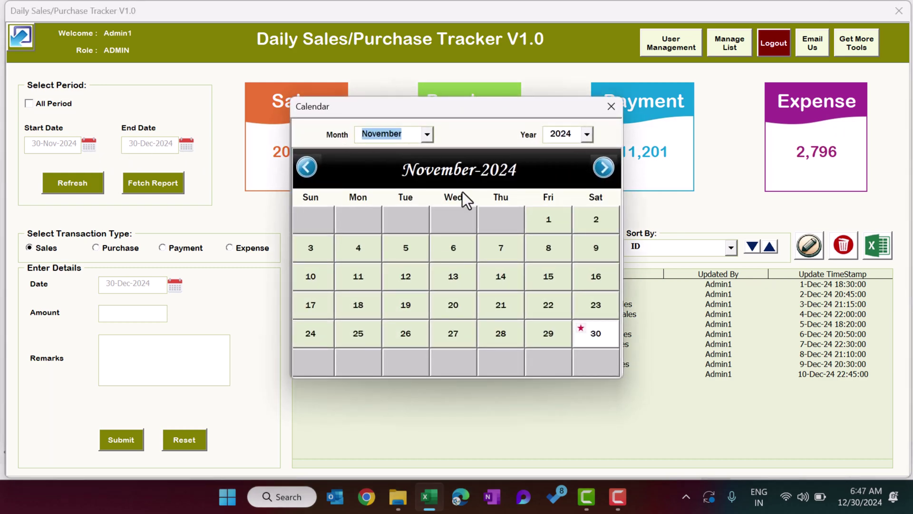
click(603, 168)
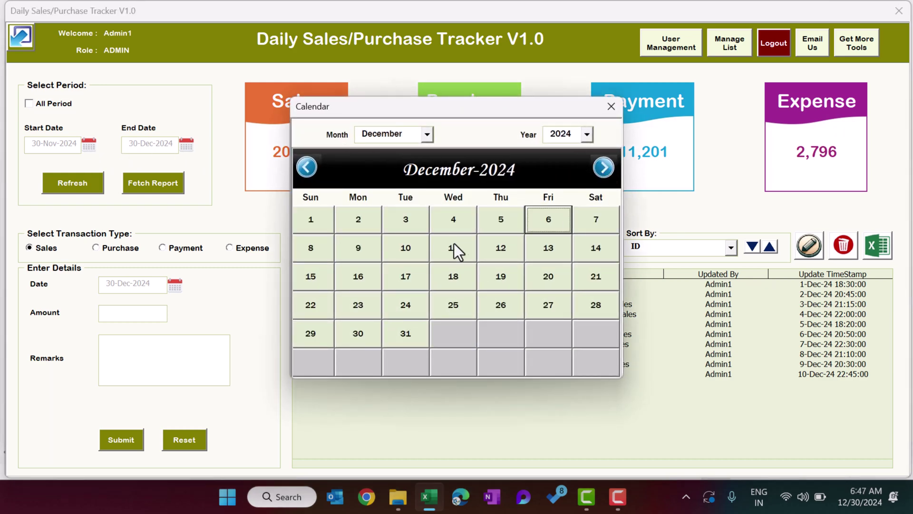
click(502, 222)
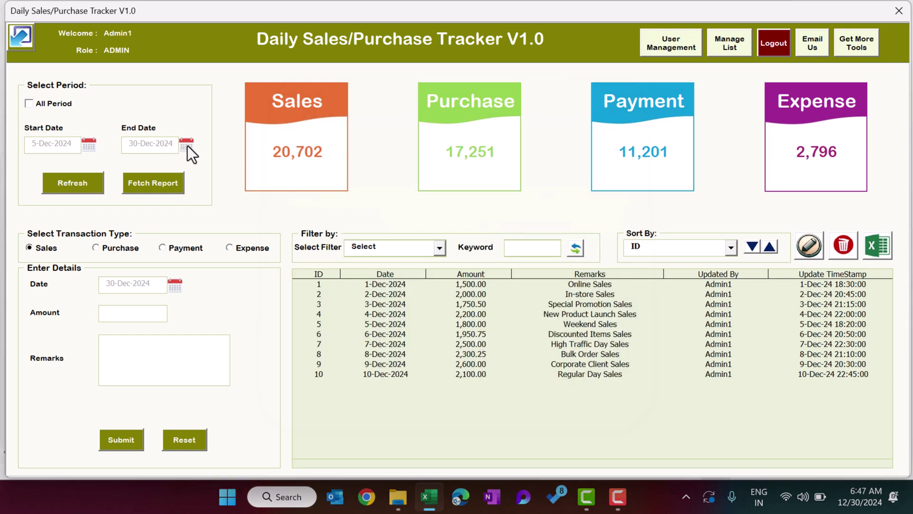
Refresh totals for 5–30 Dec 2024, briefly comparing with All Period before returning to the range.
click(80, 181)
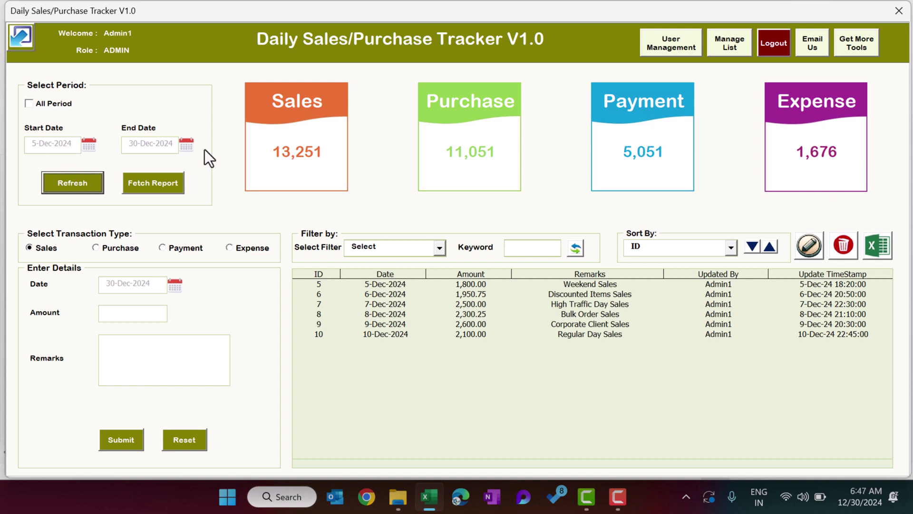
click(47, 103)
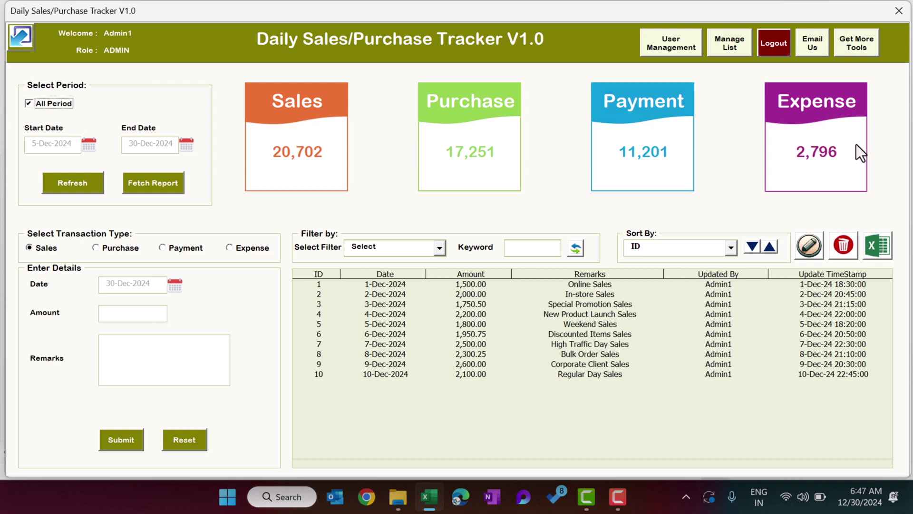
click(58, 105)
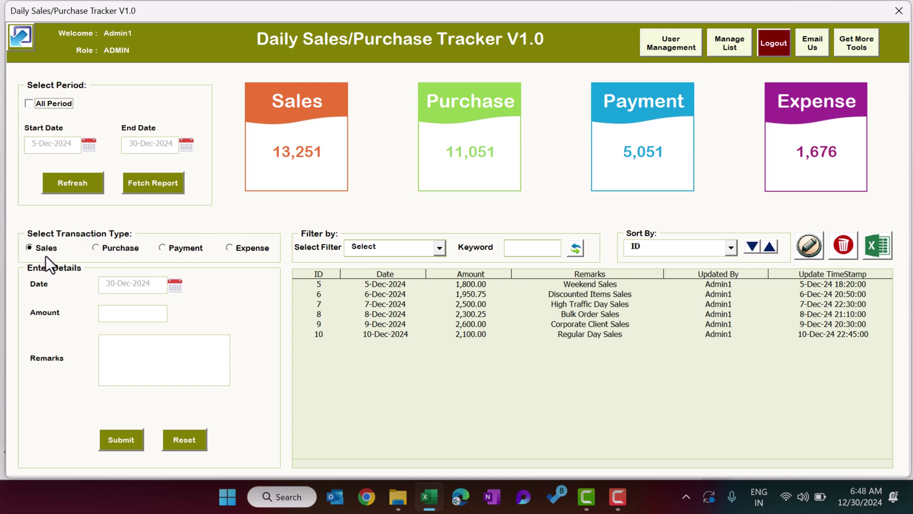
View the Purchase, Payment and Expense records, then return to Sales records 5–10.
click(104, 247)
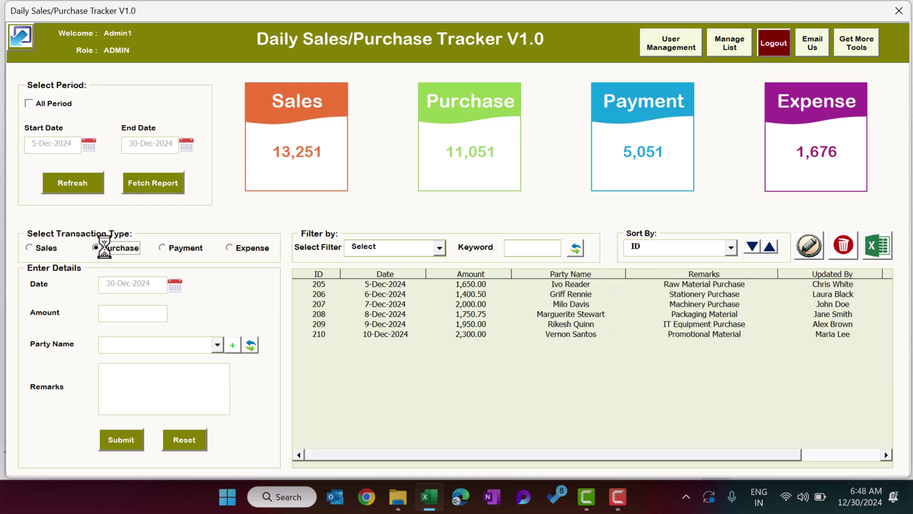
click(172, 247)
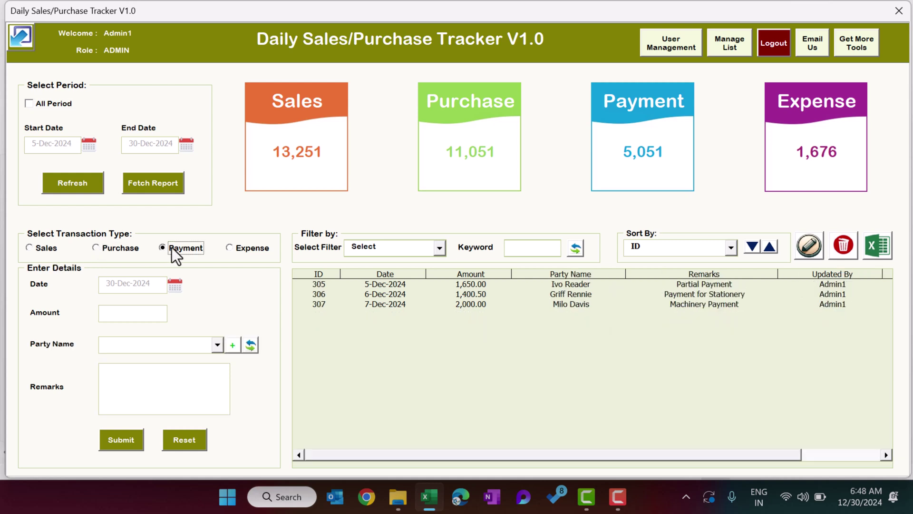
click(257, 255)
click(50, 248)
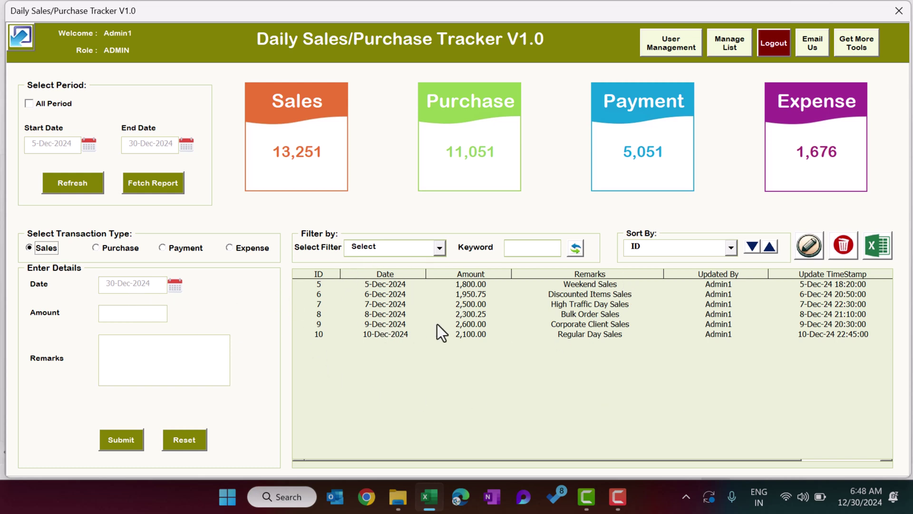
click(402, 244)
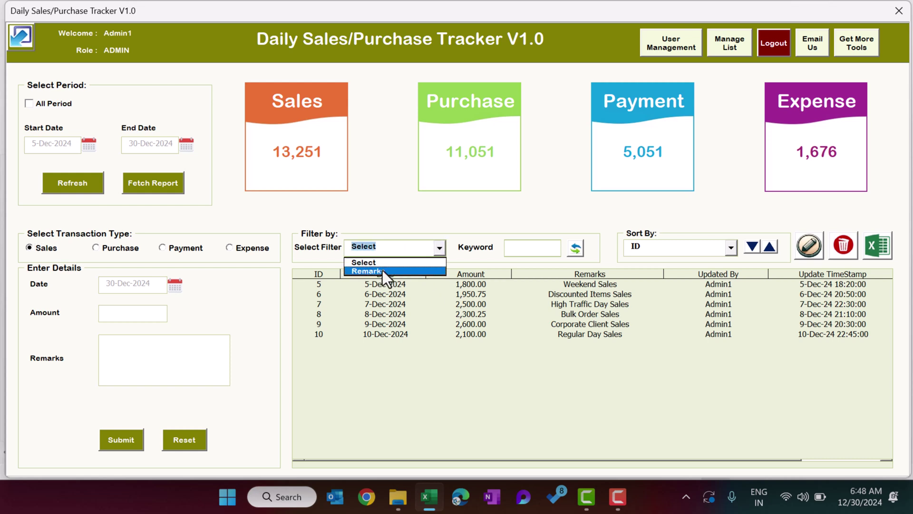
click(534, 249)
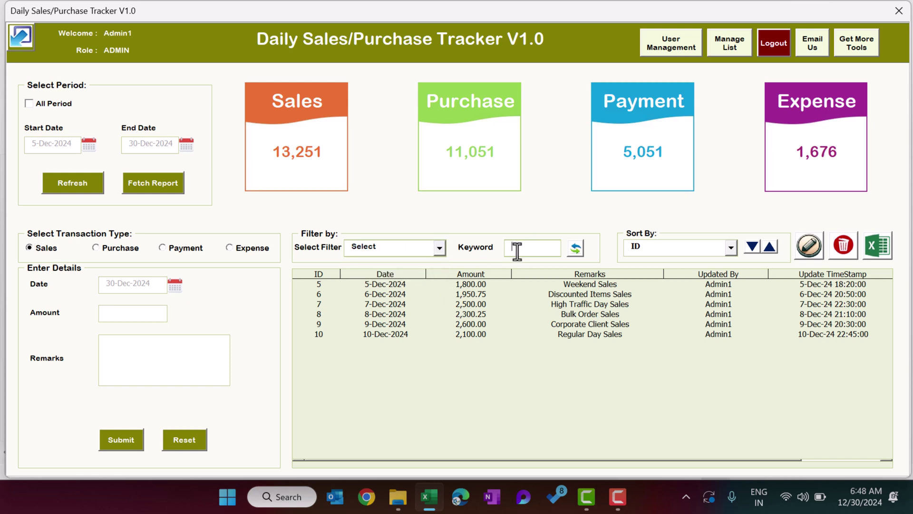
click(675, 249)
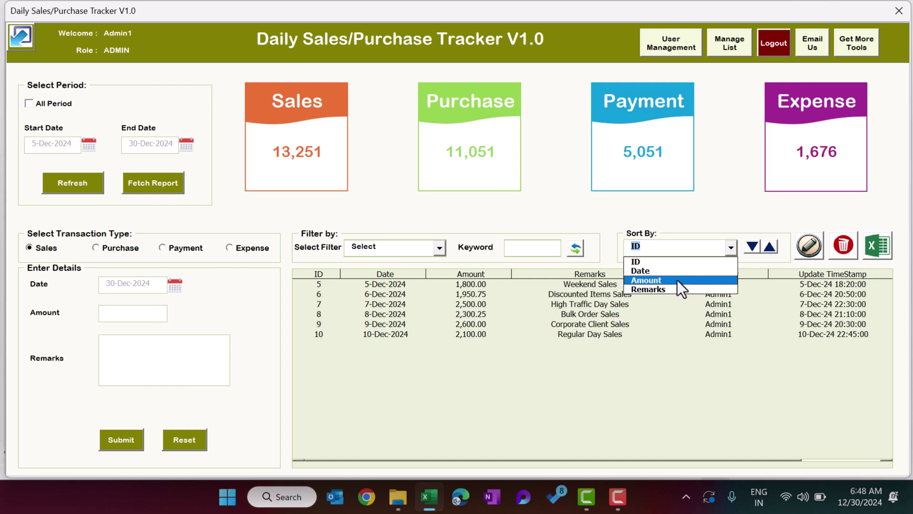
click(585, 218)
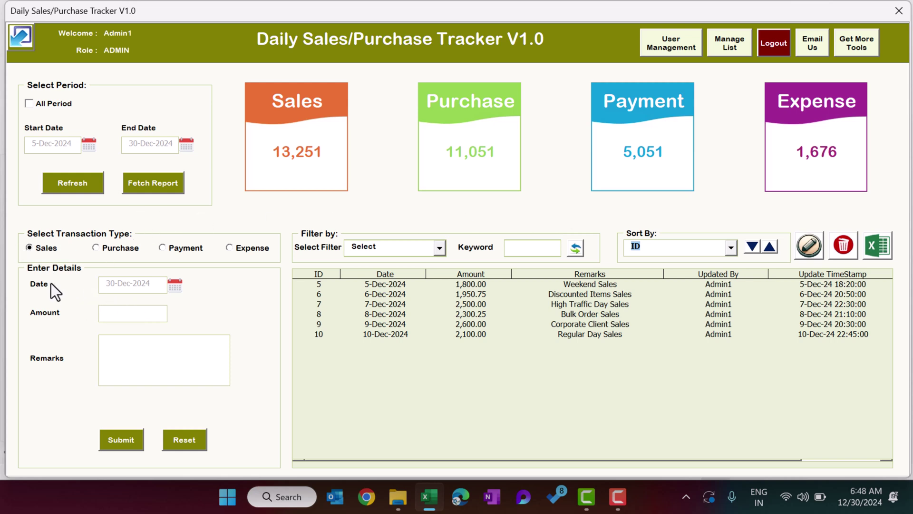
Submit a sales entry dated 29-Dec-2024 for 20000 with remark '29th Dec Sales'.
click(176, 285)
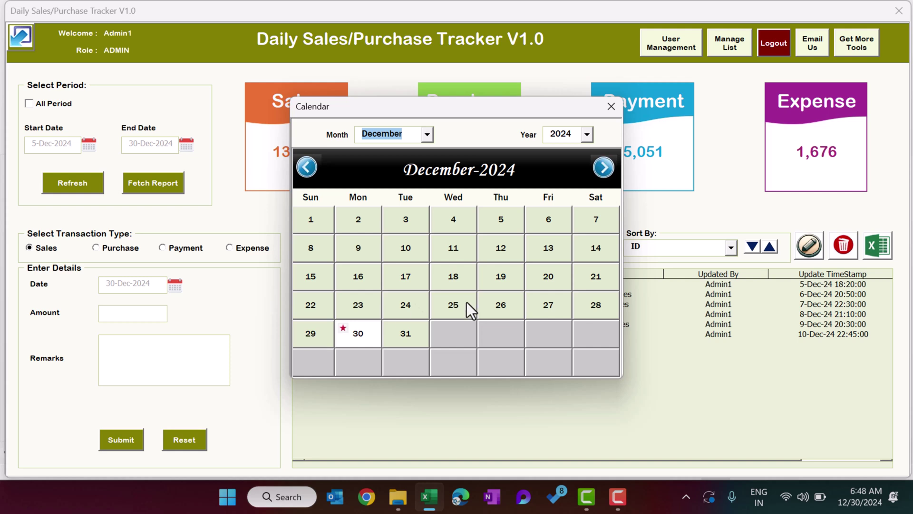
click(311, 335)
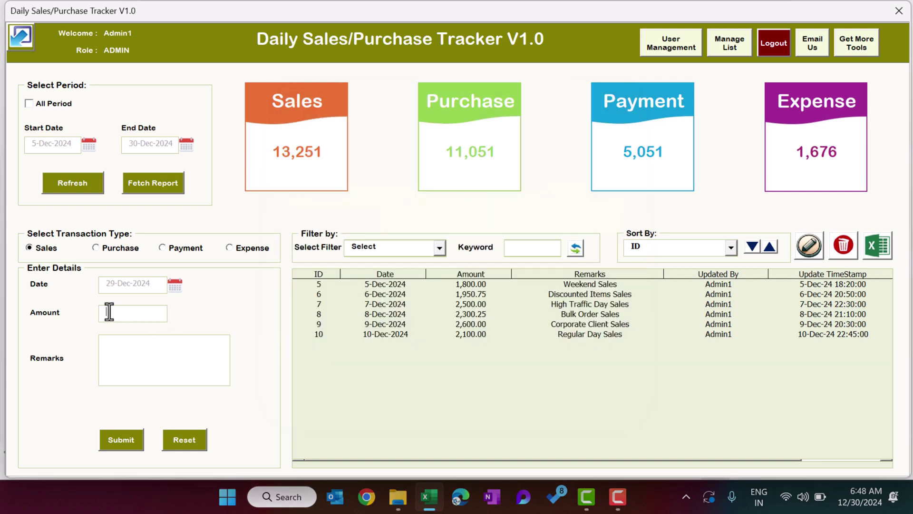
text(20000)
drag(142, 313, 103, 313)
click(143, 362)
text(29th Dec Sales)
drag(159, 348, 55, 346)
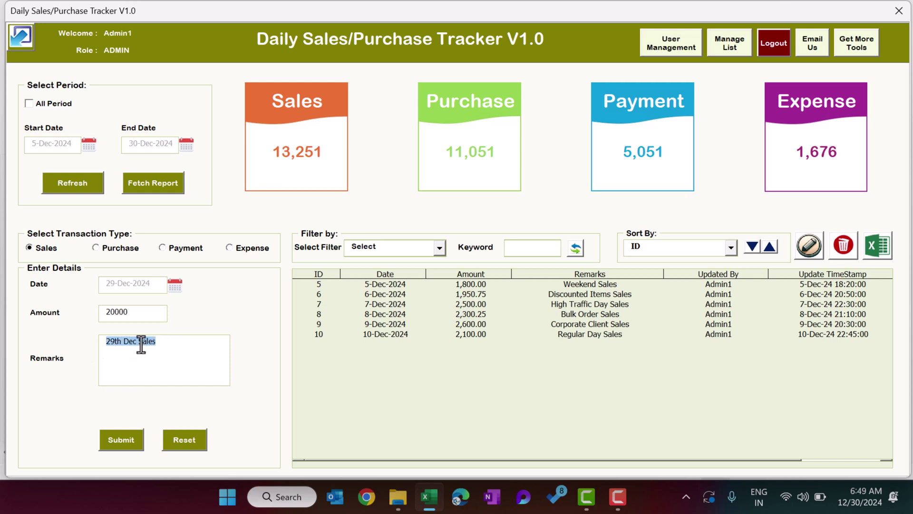
click(183, 345)
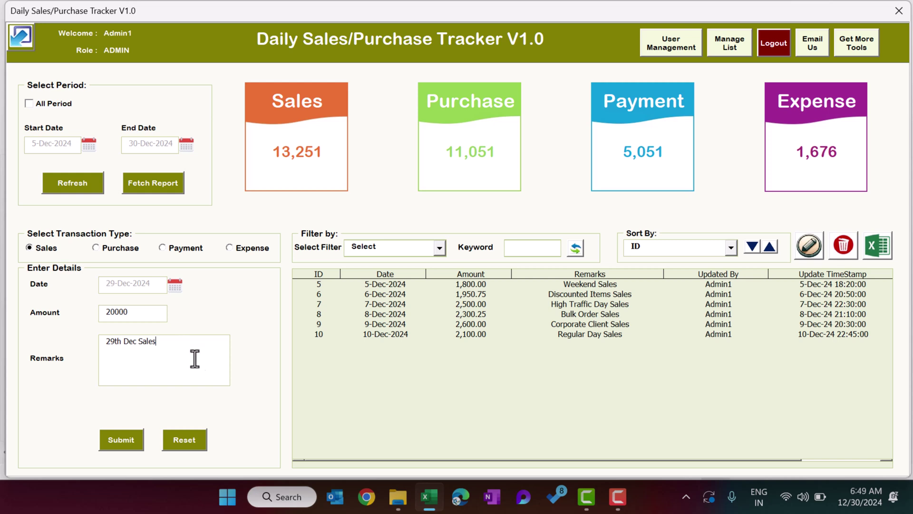
click(127, 441)
Dismiss the Done message, set the period to 1–5 Dec 2024, refresh, and review the sales records.
click(467, 295)
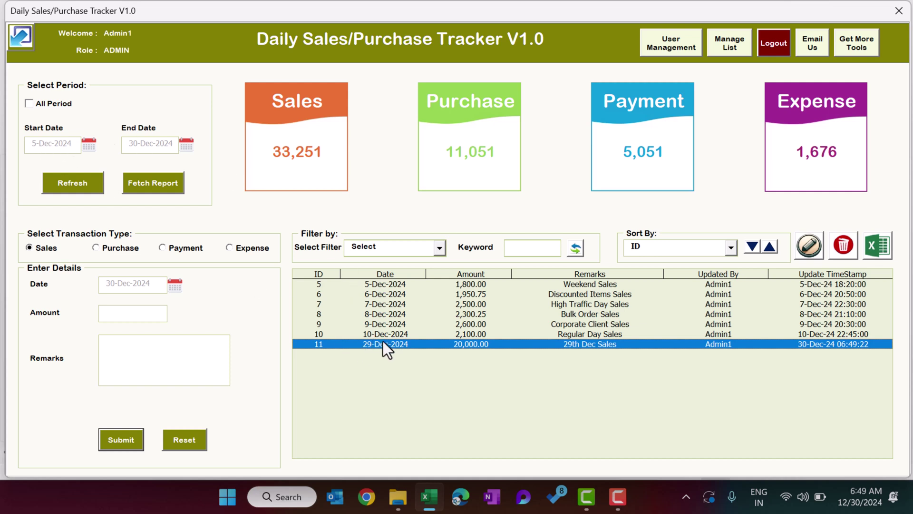
click(378, 284)
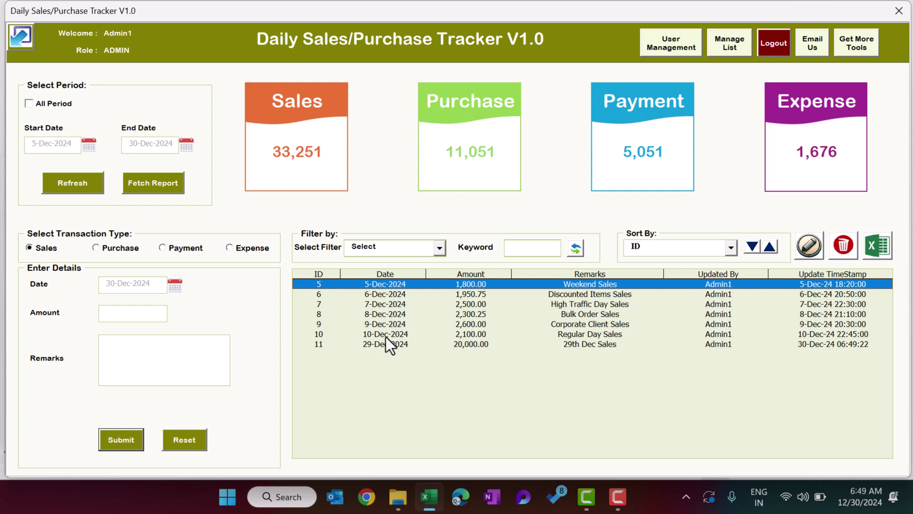
click(92, 146)
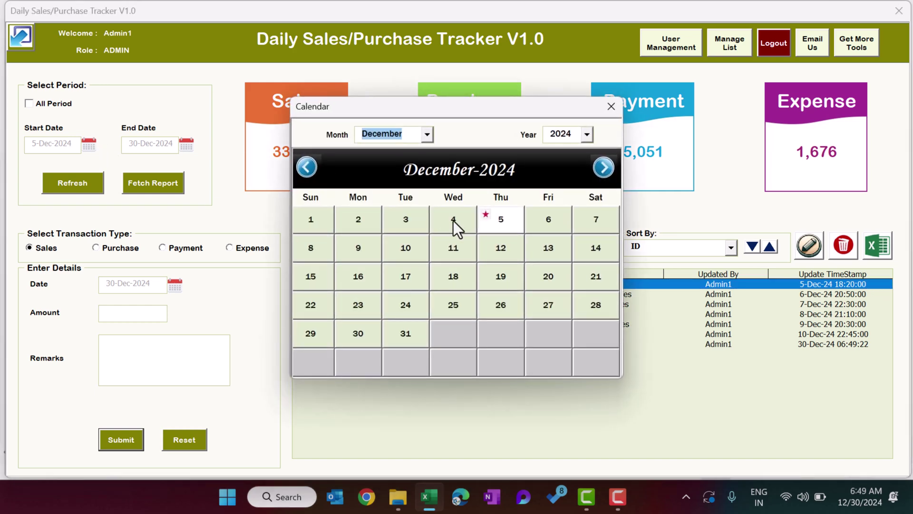
click(318, 227)
click(185, 145)
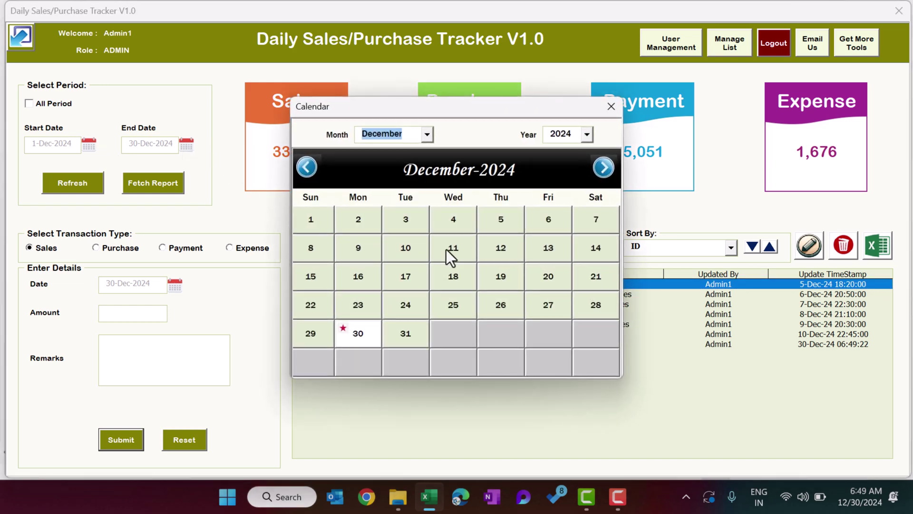
click(487, 220)
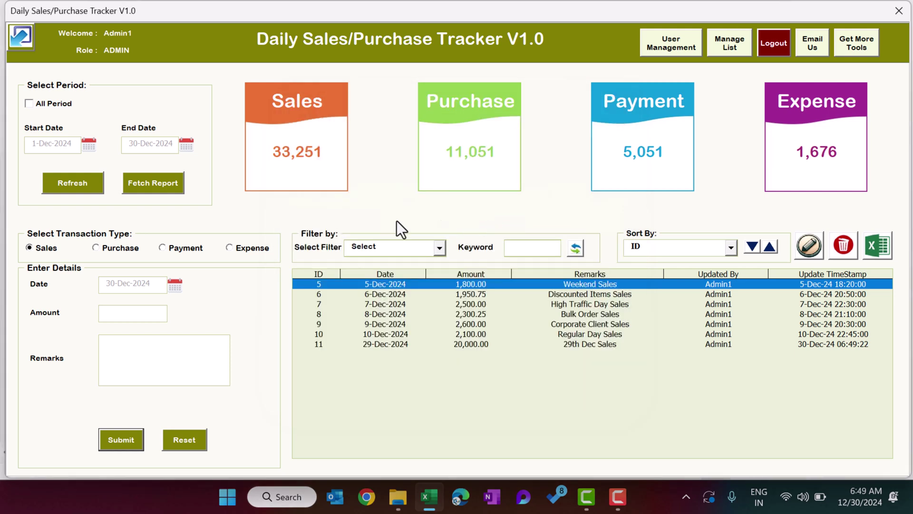
click(79, 184)
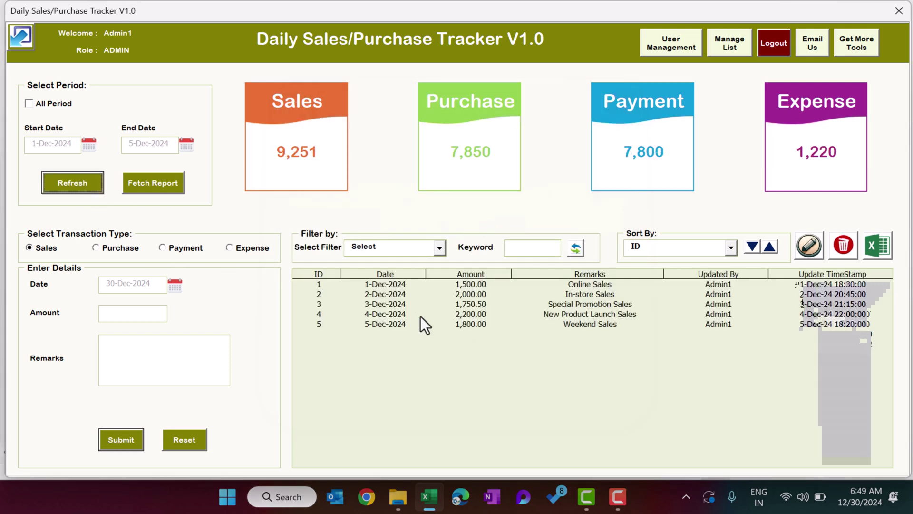
drag(401, 284, 412, 327)
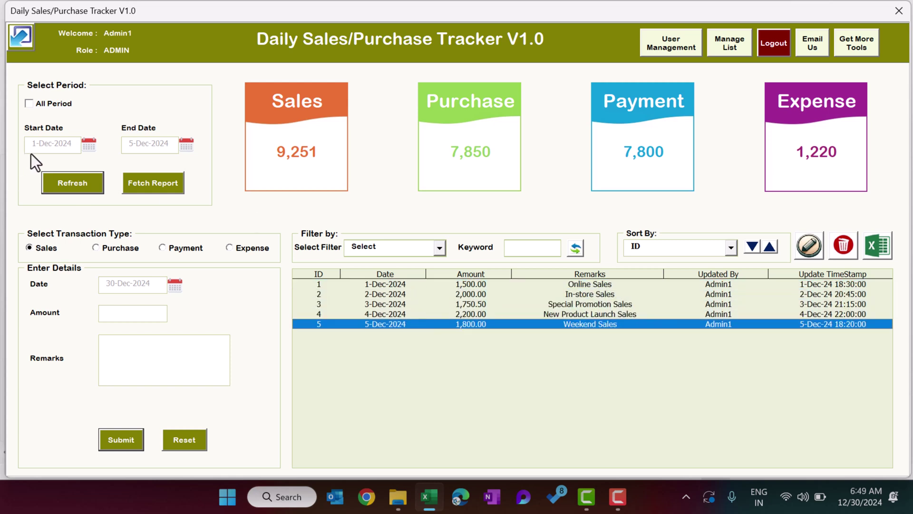
click(401, 315)
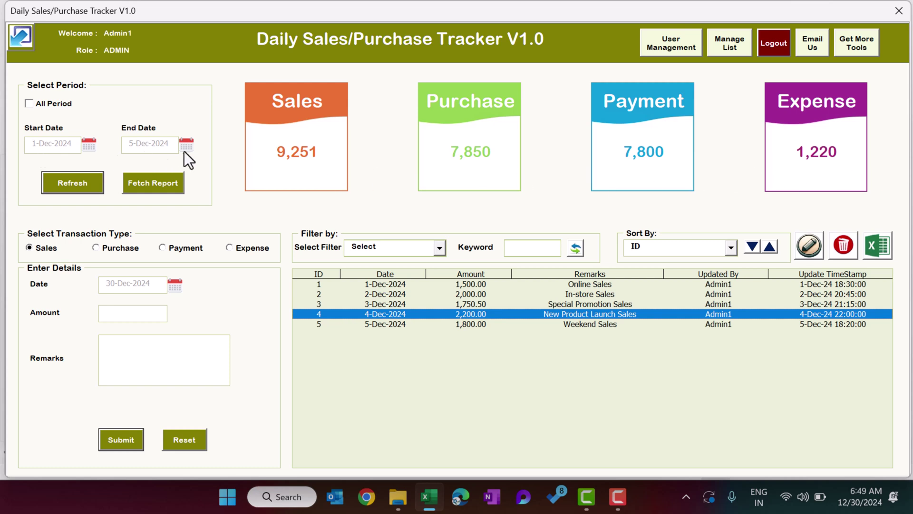
Include all periods (Sales 40,702) and sort the records by ID, highest first.
click(55, 104)
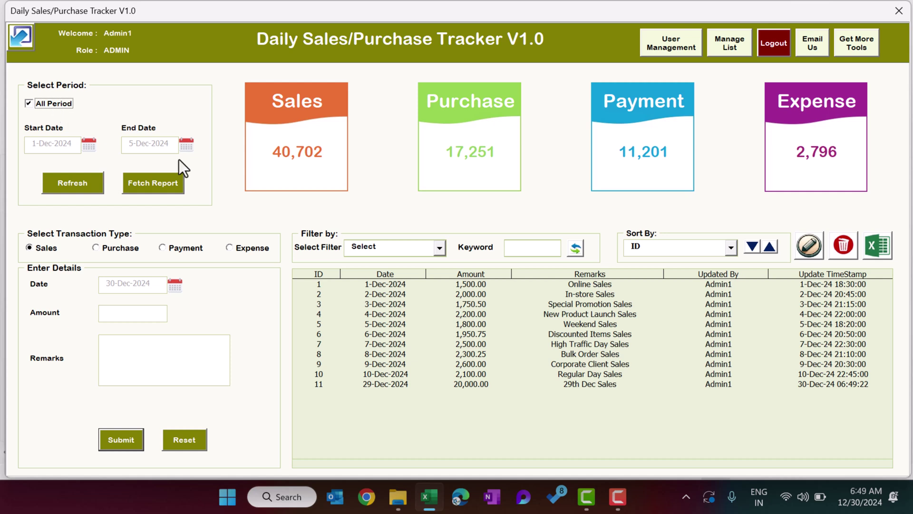
click(401, 384)
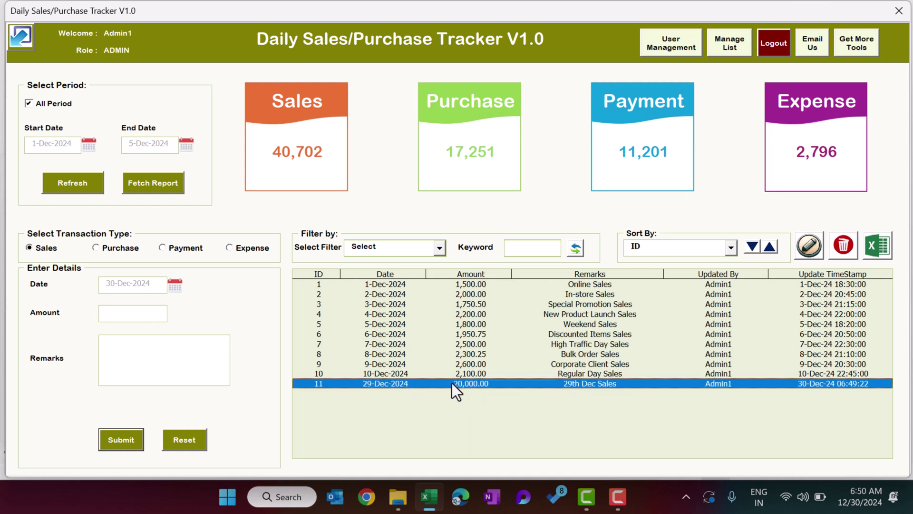
click(681, 251)
click(657, 261)
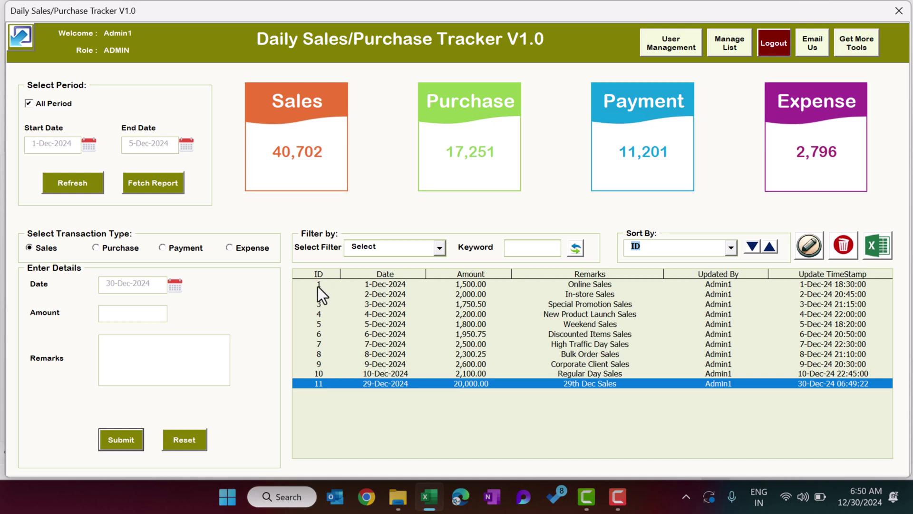
click(758, 245)
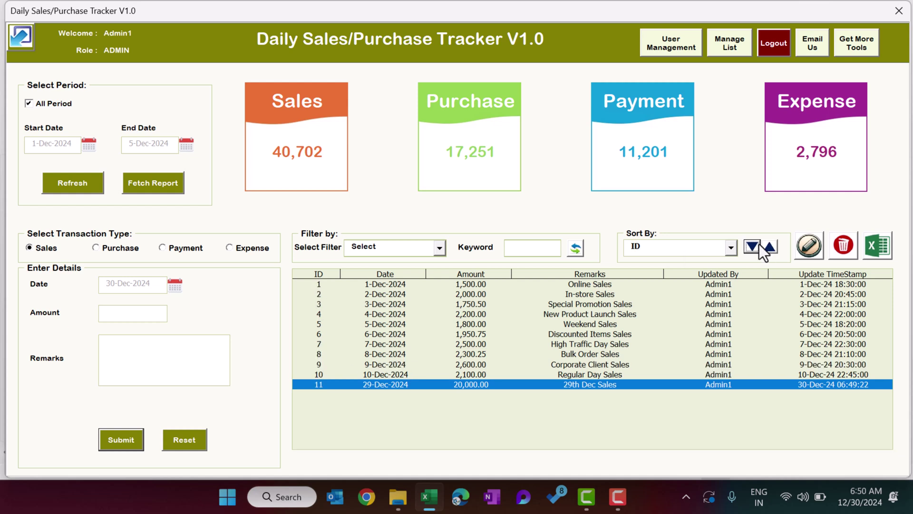
click(770, 247)
click(586, 284)
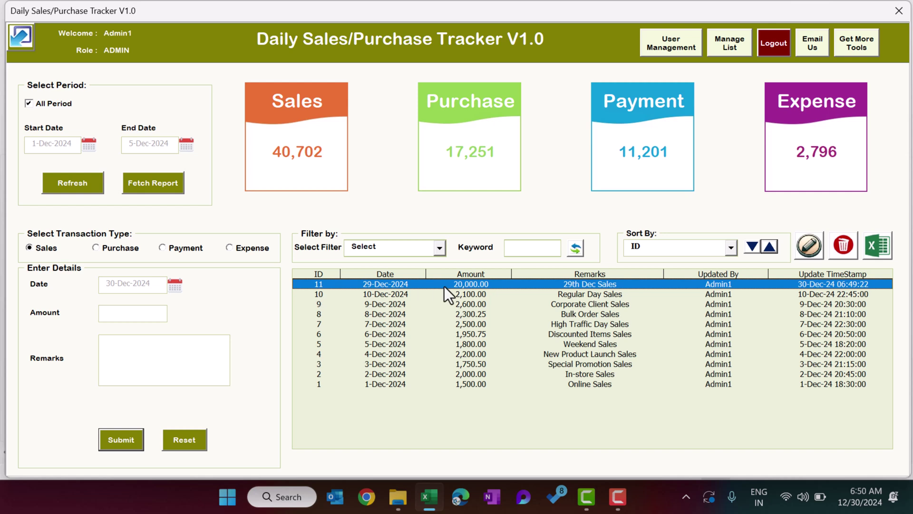
Sort the records by Amount, largest first, and set the filter field to Remarks.
click(665, 250)
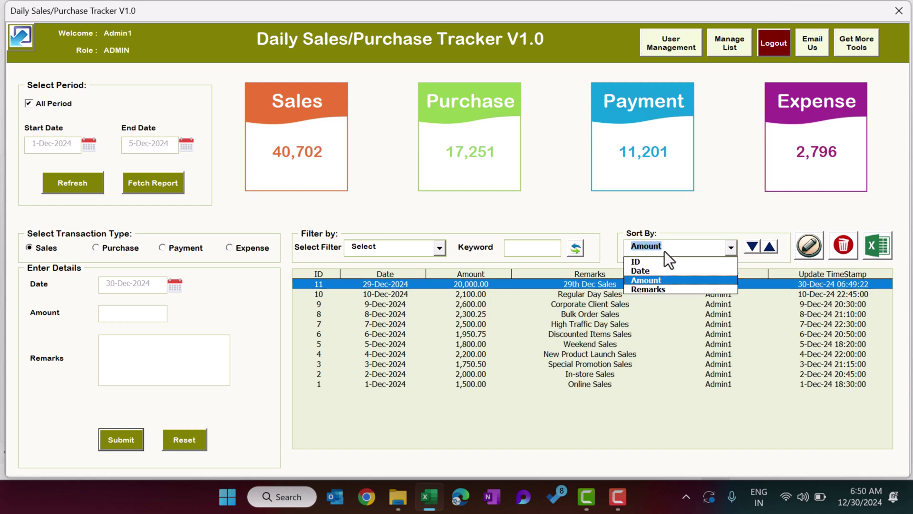
click(661, 281)
click(753, 248)
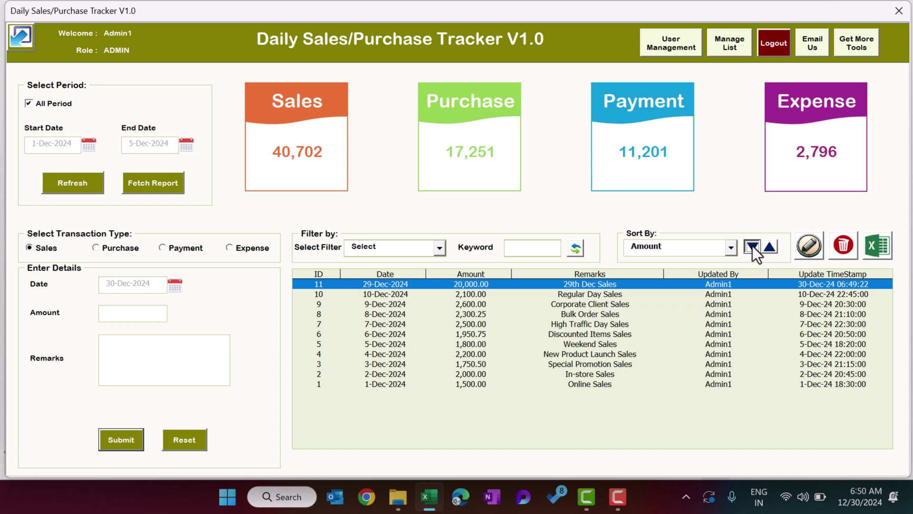
click(770, 247)
click(753, 246)
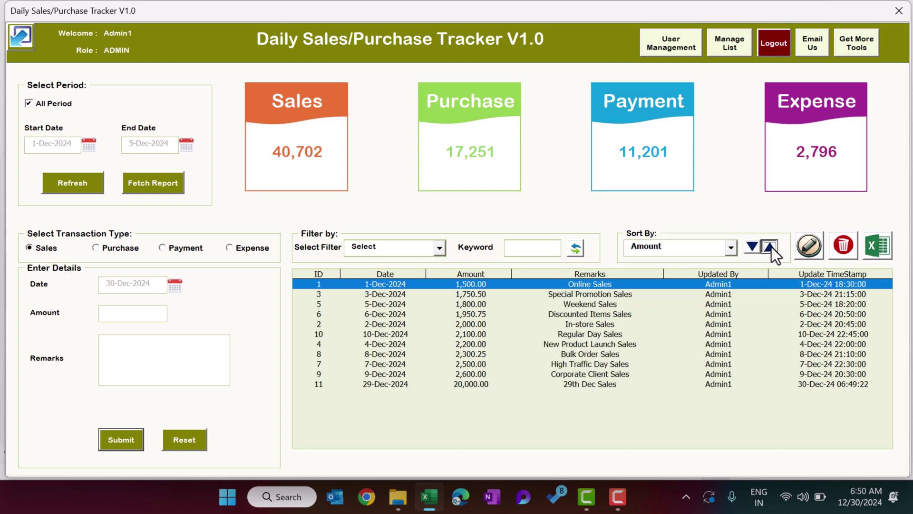
click(770, 248)
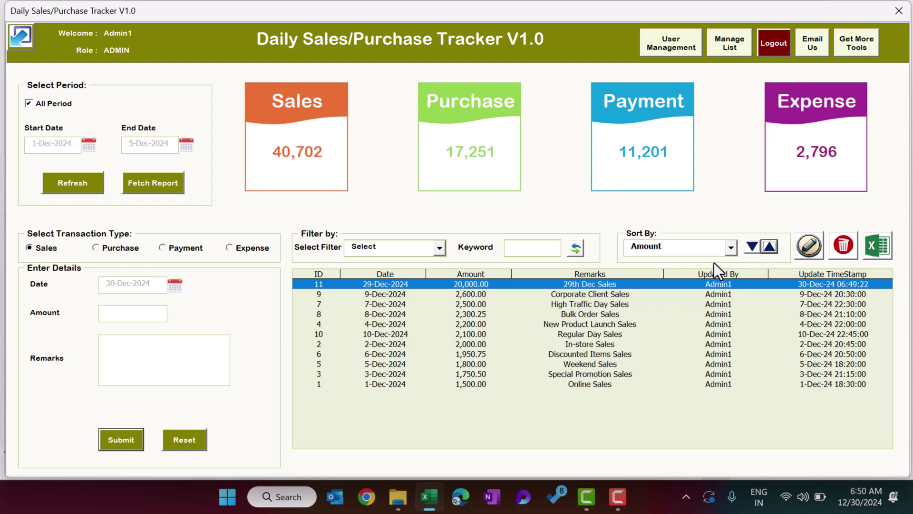
click(403, 250)
click(547, 265)
click(541, 246)
Enter the Remarks keyword 'discou', then reset the filter field to none and reload the list.
text(disco)
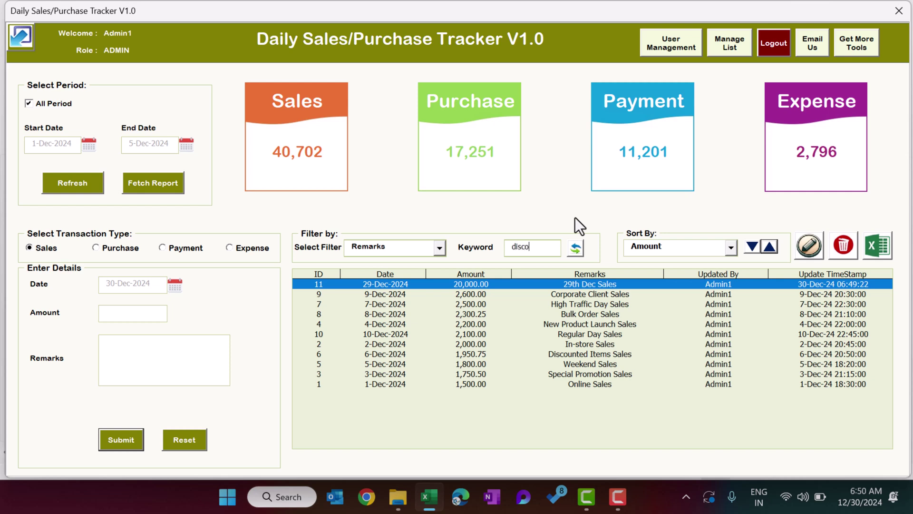
text(ut)
key(BackSpace)
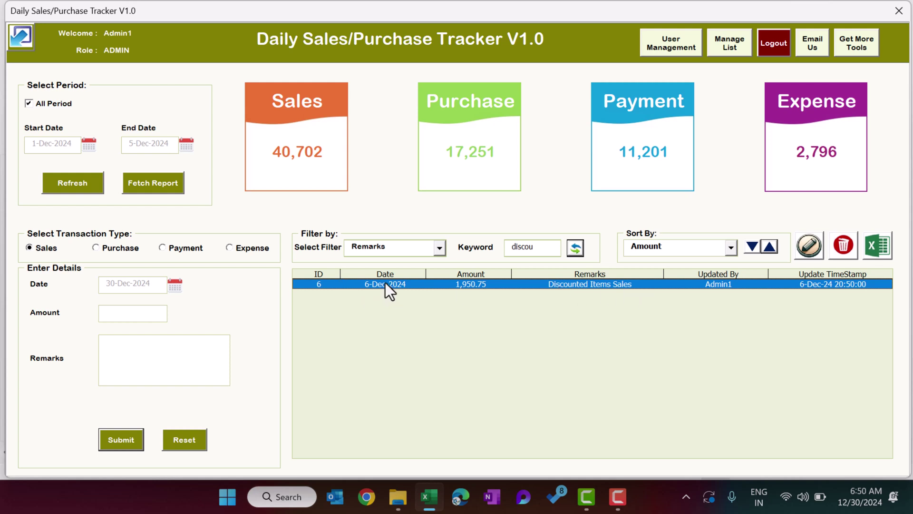
click(440, 247)
click(405, 262)
click(572, 250)
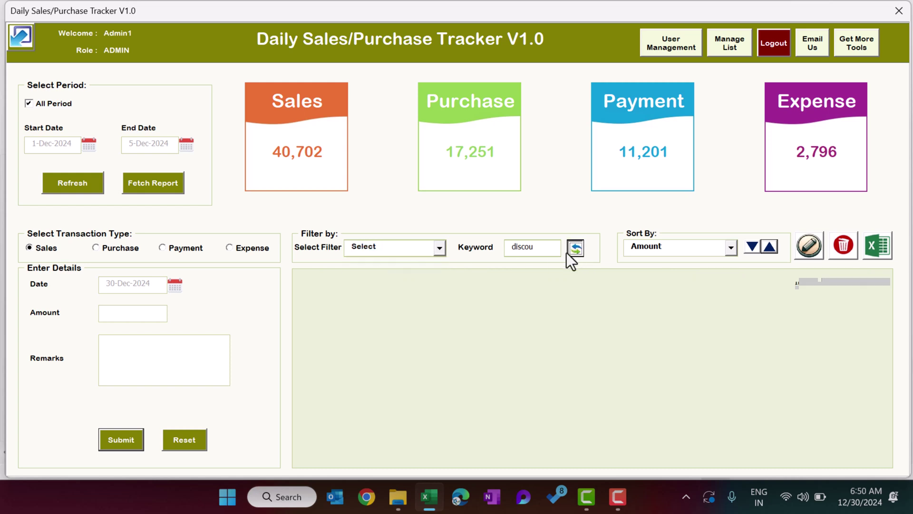
Clear the leftover keyword so all 11 sales records, IDs 1 to 11, are listed.
drag(551, 248, 493, 227)
key(BackSpace)
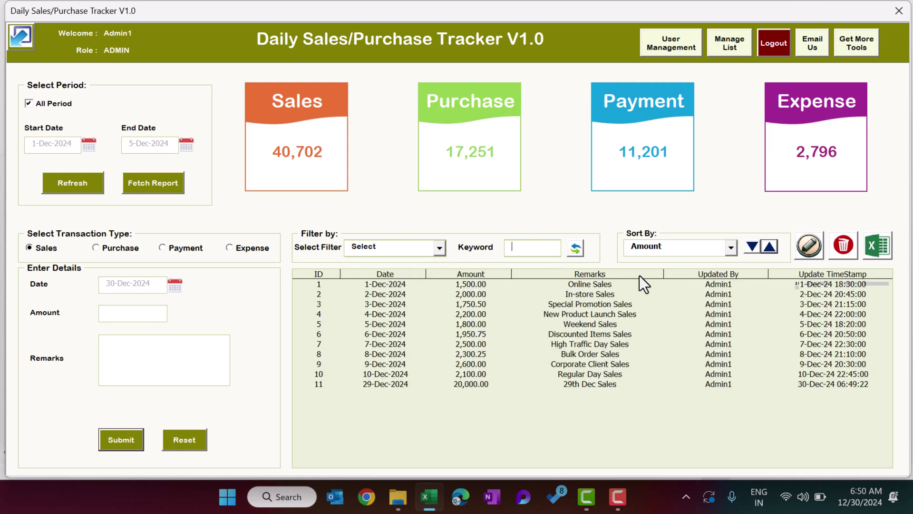
click(732, 374)
click(729, 383)
click(817, 345)
click(805, 373)
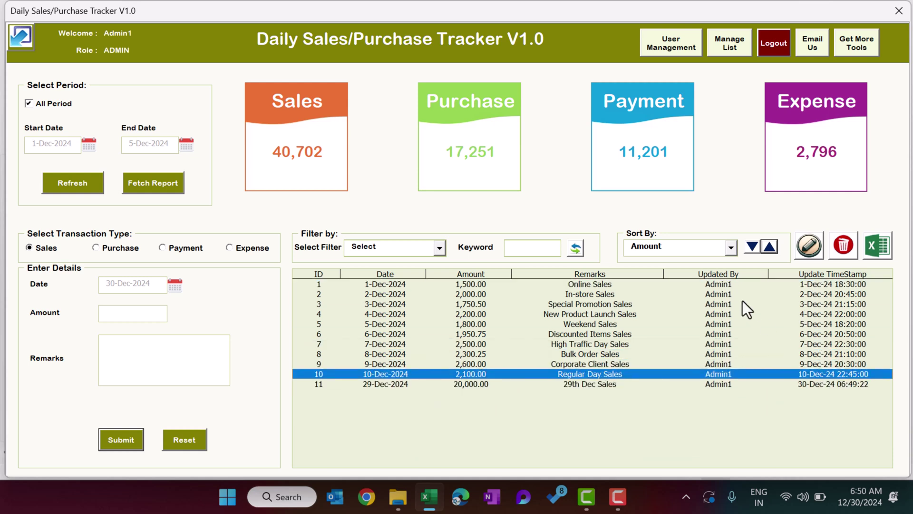
click(726, 283)
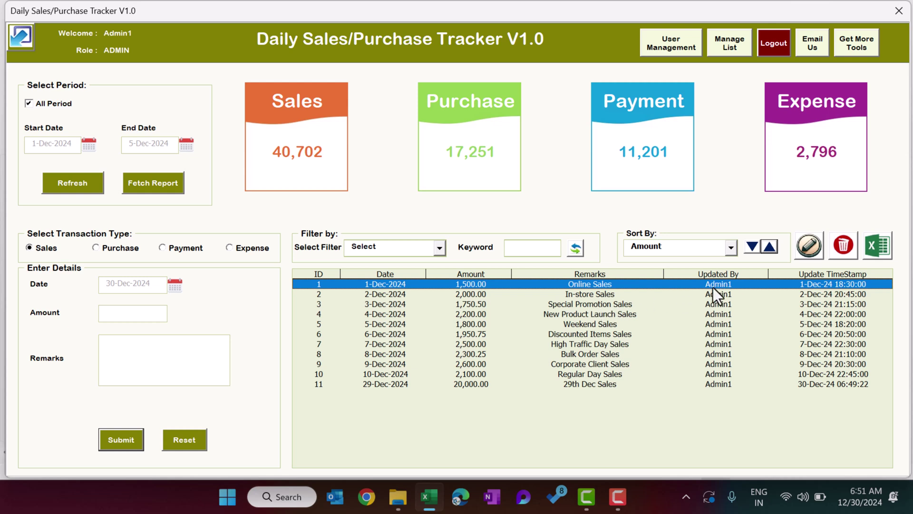
mouse_move(729, 284)
mouse_down()
mouse_move(731, 321)
mouse_move(731, 299)
mouse_up()
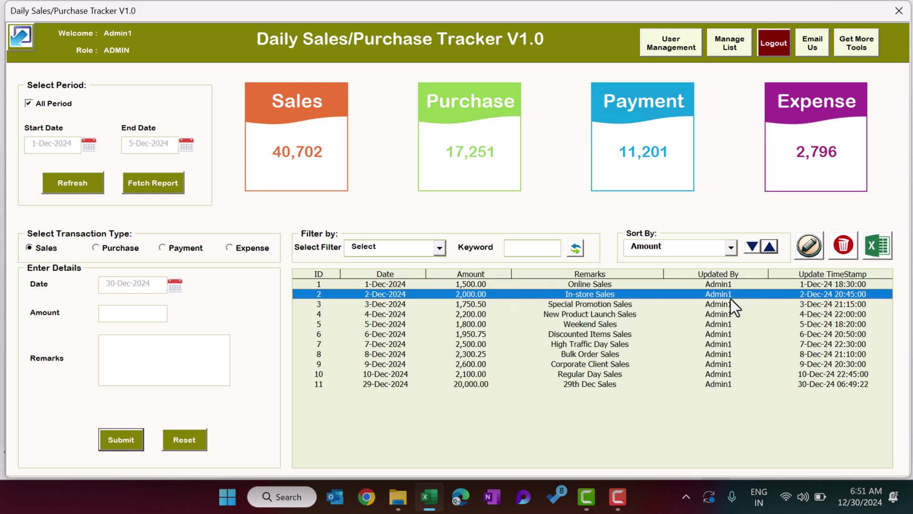
drag(841, 293, 830, 318)
click(820, 334)
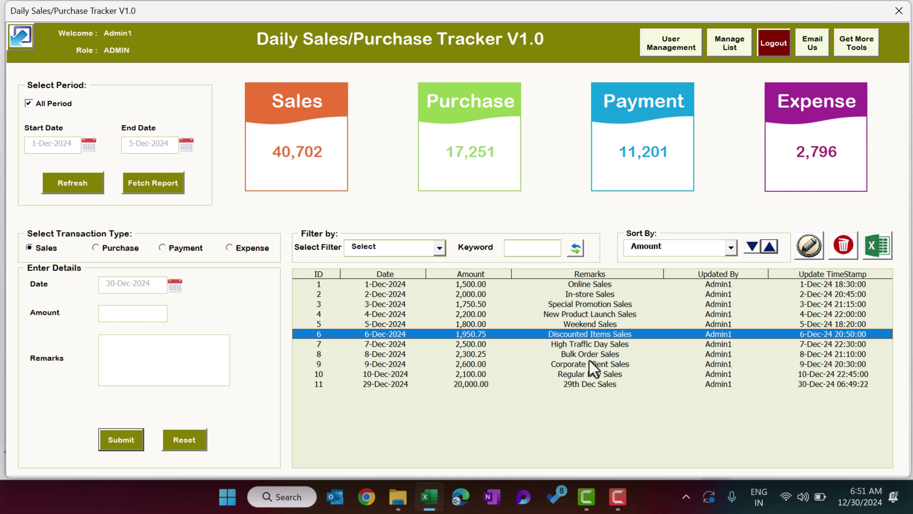
click(577, 386)
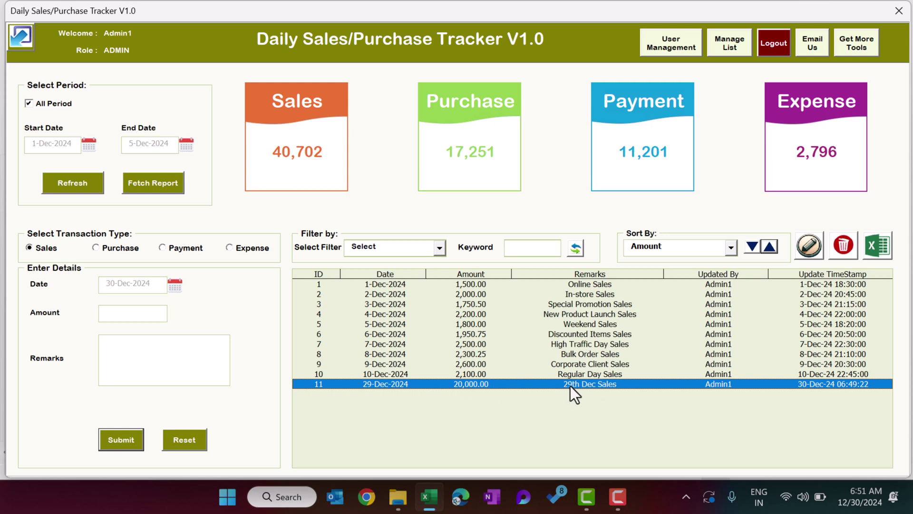
Update the 29th Dec Sales record's amount from 20,000 to 25,000, raising Sales to 45,702.
double_click(491, 384)
click(813, 248)
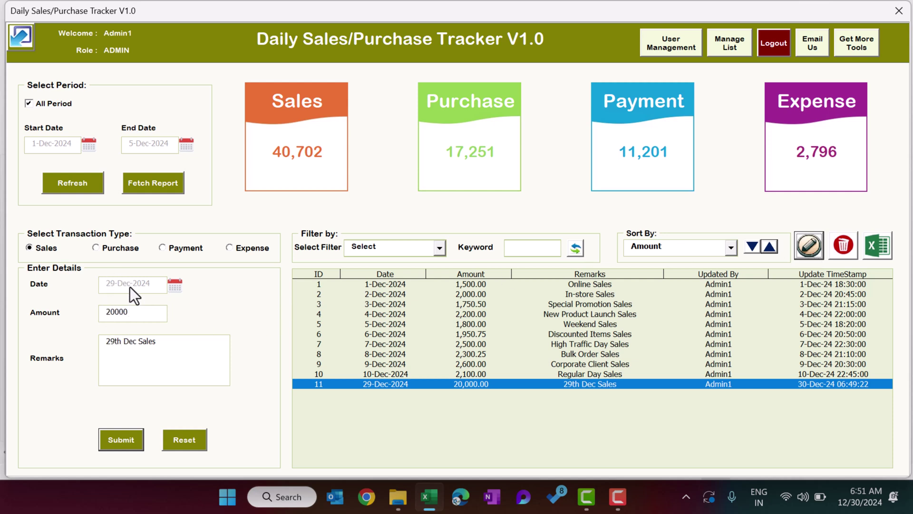
click(135, 314)
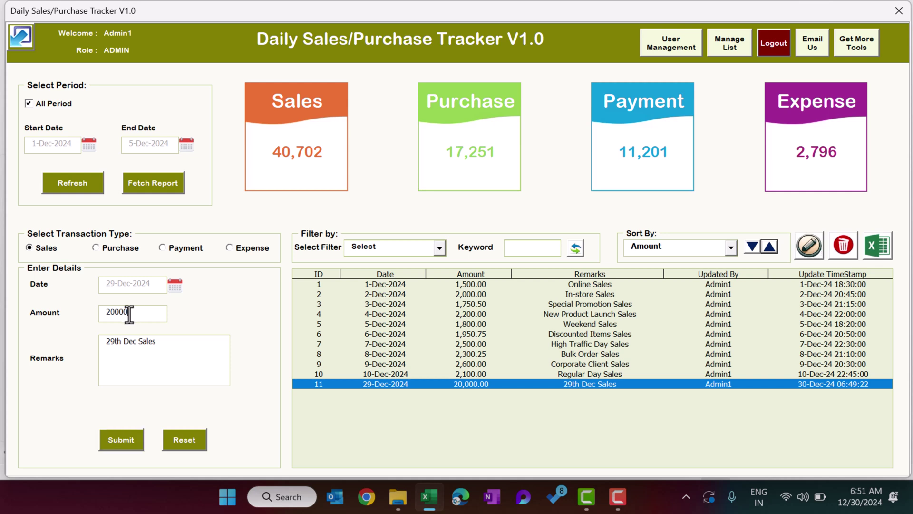
drag(111, 313, 115, 312)
text(5)
click(121, 442)
click(461, 292)
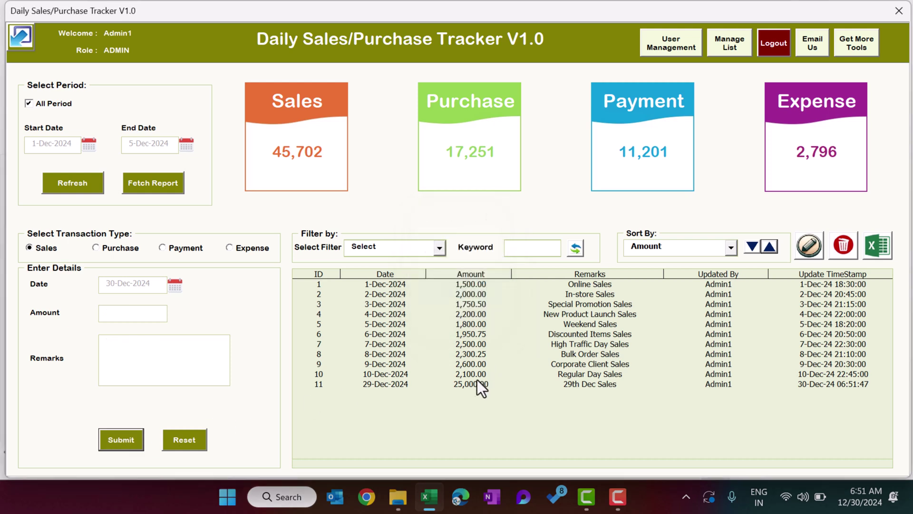
click(399, 384)
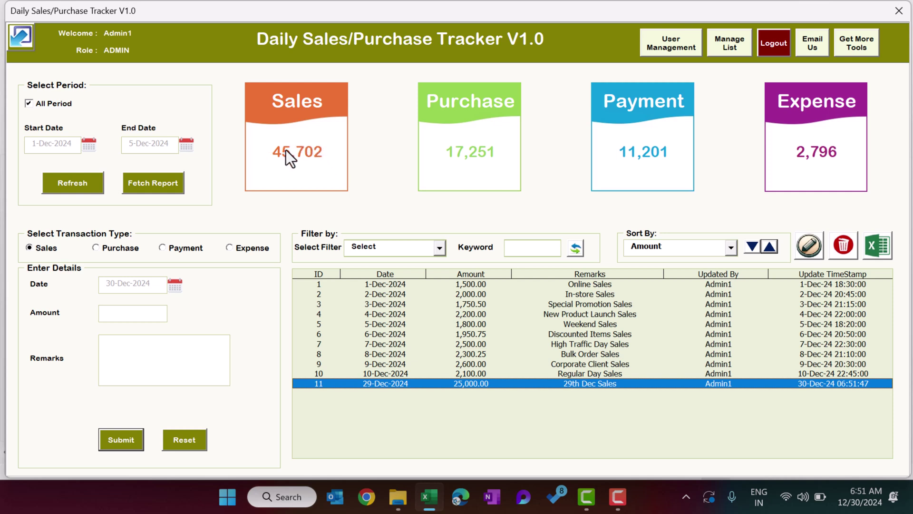
Reload the 29th Dec Sales record and resubmit it unchanged.
double_click(473, 384)
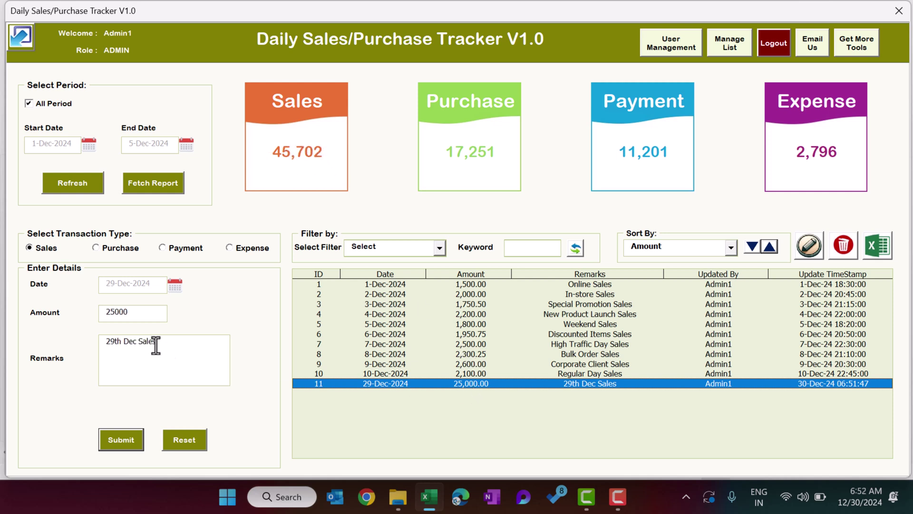
click(118, 436)
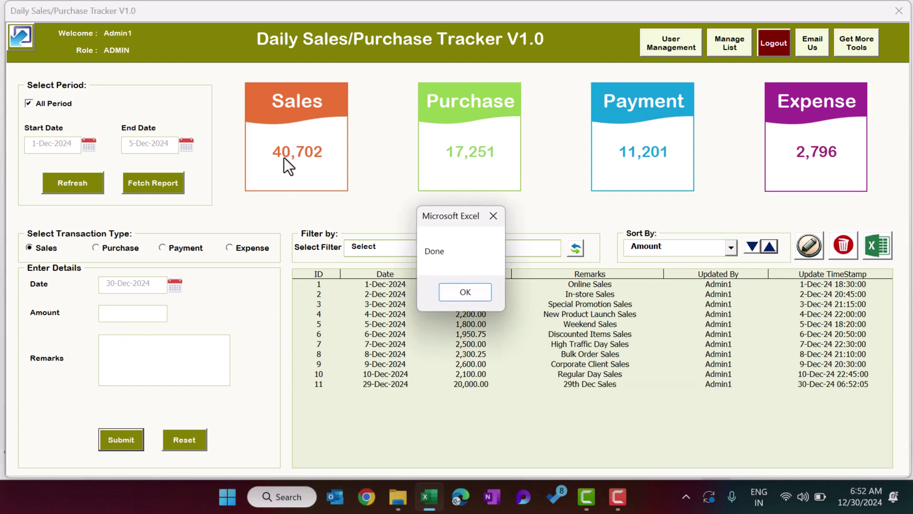
click(464, 295)
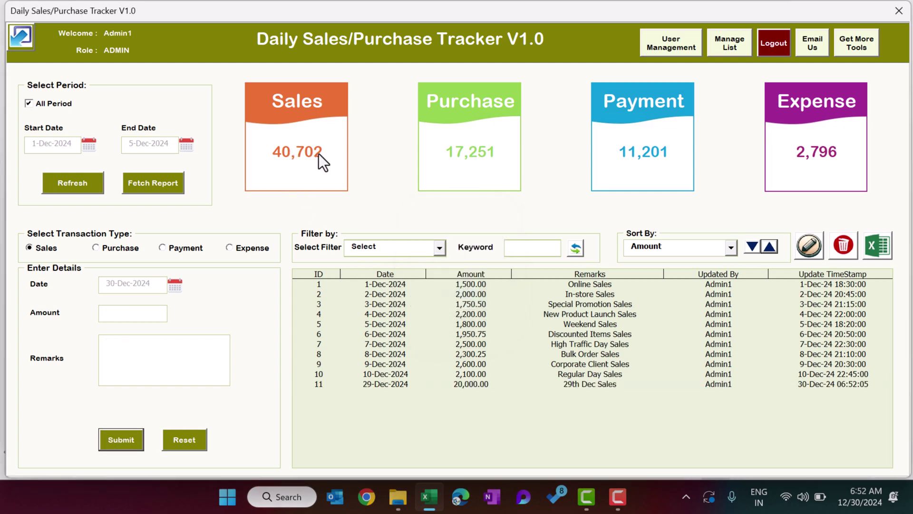
Set the 29th Dec Sales record's amount to 25,000 again and save it.
double_click(477, 384)
click(125, 308)
key(BackSpace)
text(5000)
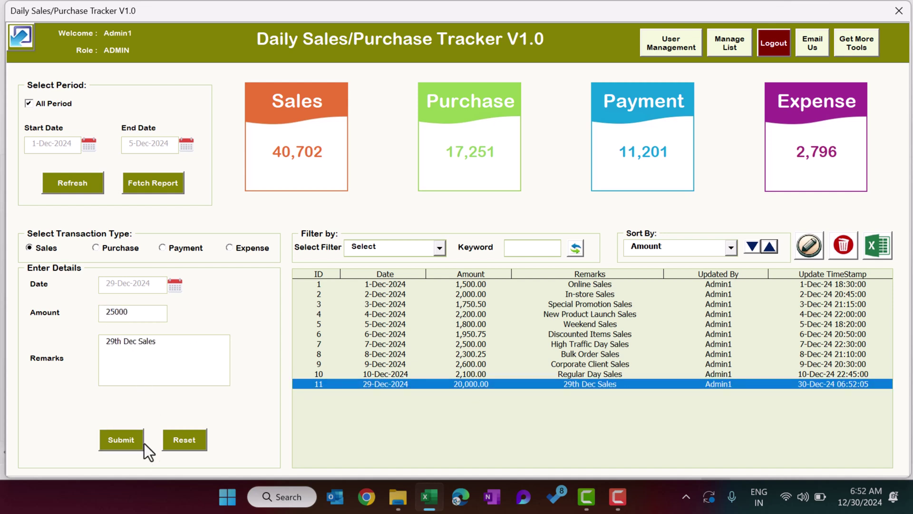
click(136, 441)
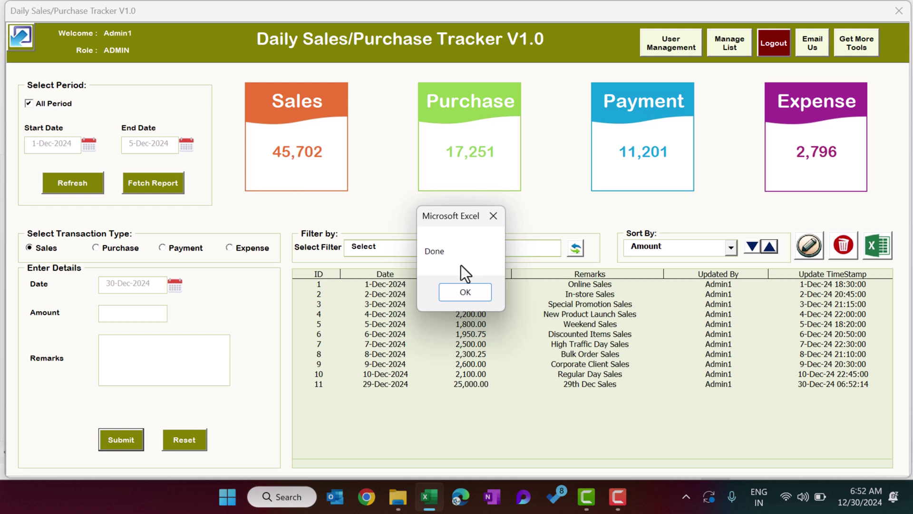
click(465, 292)
click(487, 344)
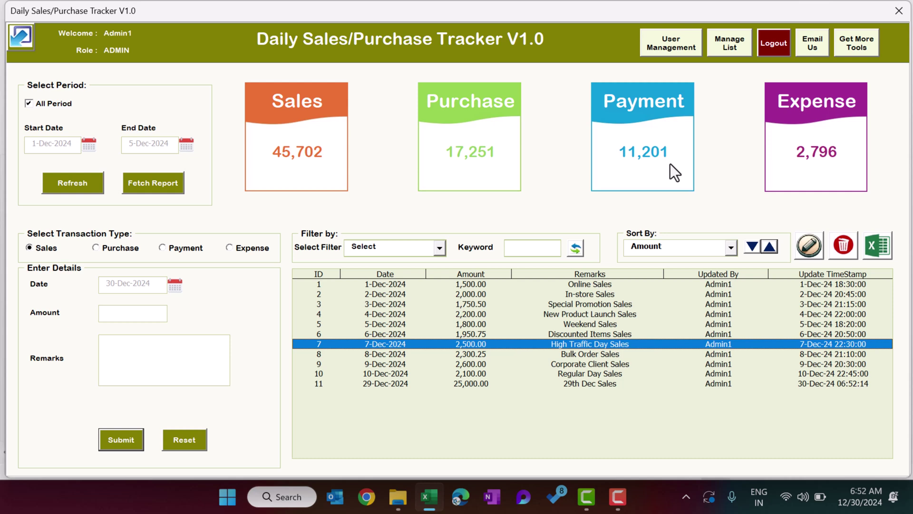
click(606, 383)
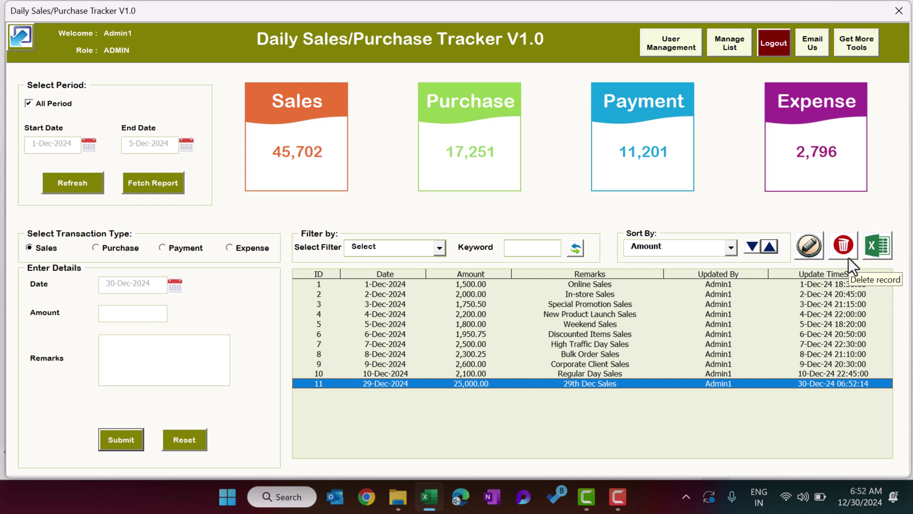
Delete record 11, the 29th Dec Sales entry, leaving ten records and Sales at 20,702.
mouse_move(473, 381)
mouse_down()
mouse_move(475, 347)
mouse_move(474, 386)
mouse_up()
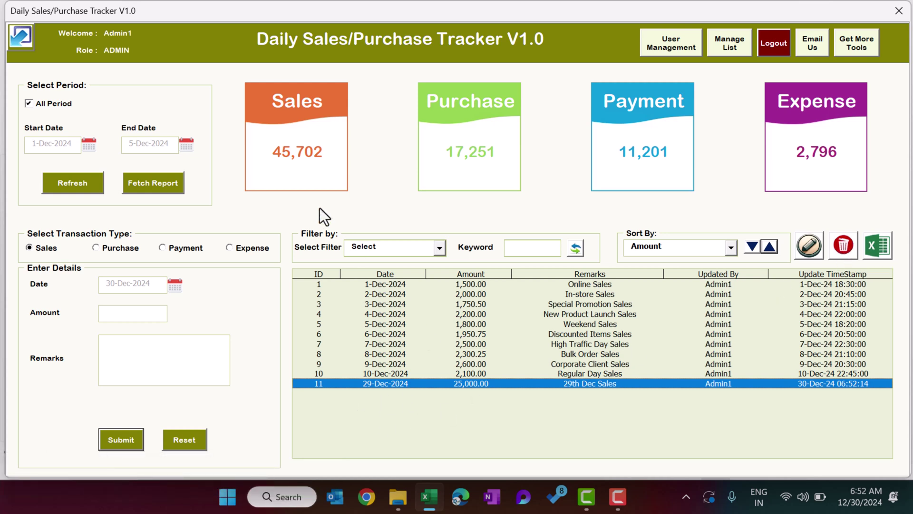
click(843, 246)
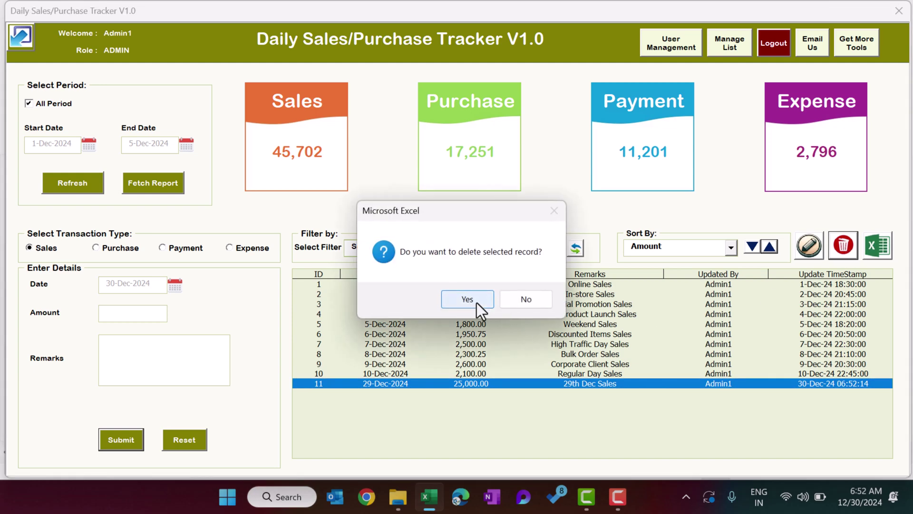
click(476, 302)
click(484, 299)
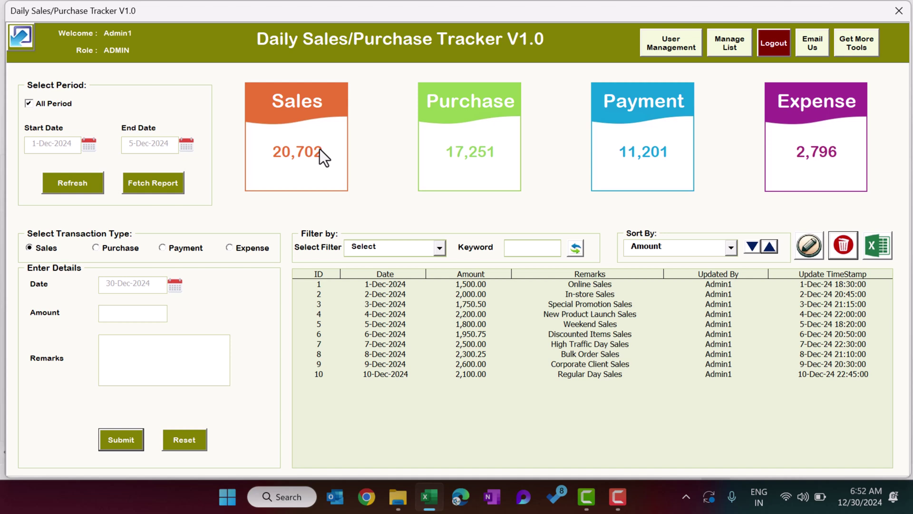
drag(511, 281, 523, 364)
click(589, 284)
drag(589, 284, 578, 366)
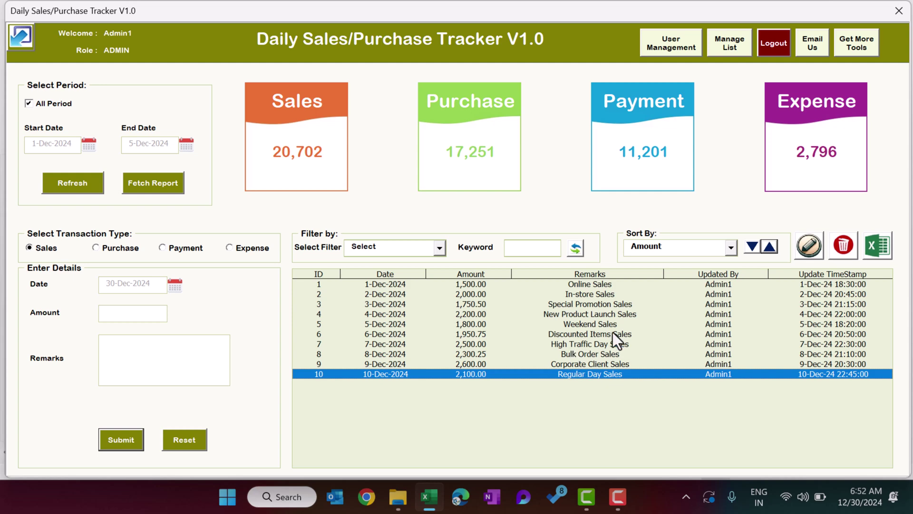
Export the full sales list to a new workbook, then close it without saving.
click(883, 256)
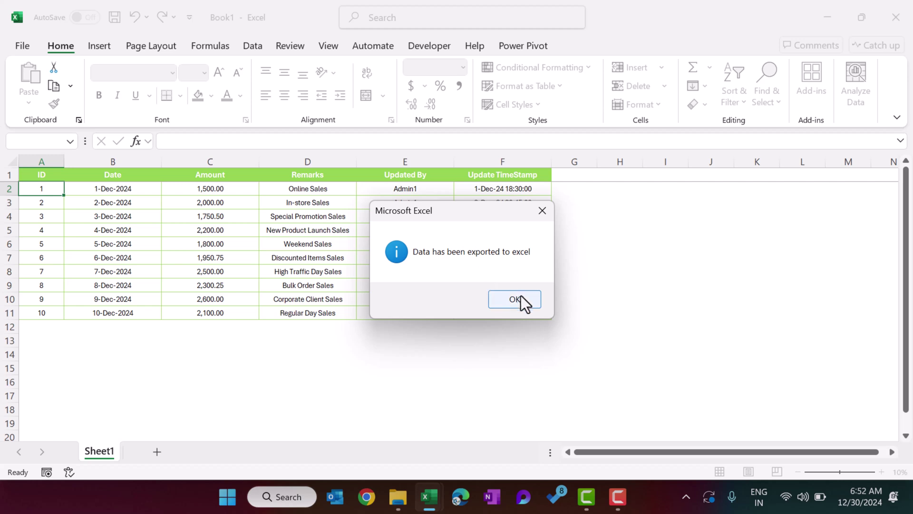
click(514, 299)
click(210, 230)
drag(114, 189, 536, 296)
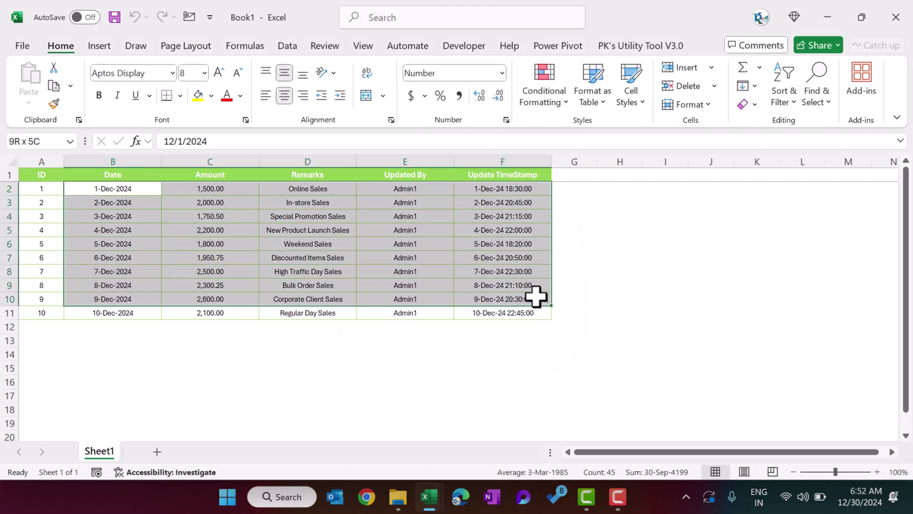
click(414, 224)
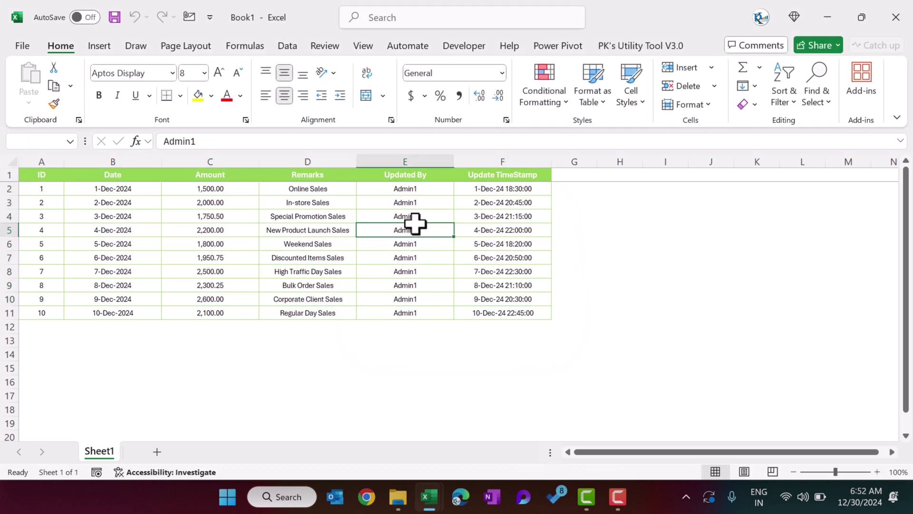
key(ctrl+w)
click(532, 325)
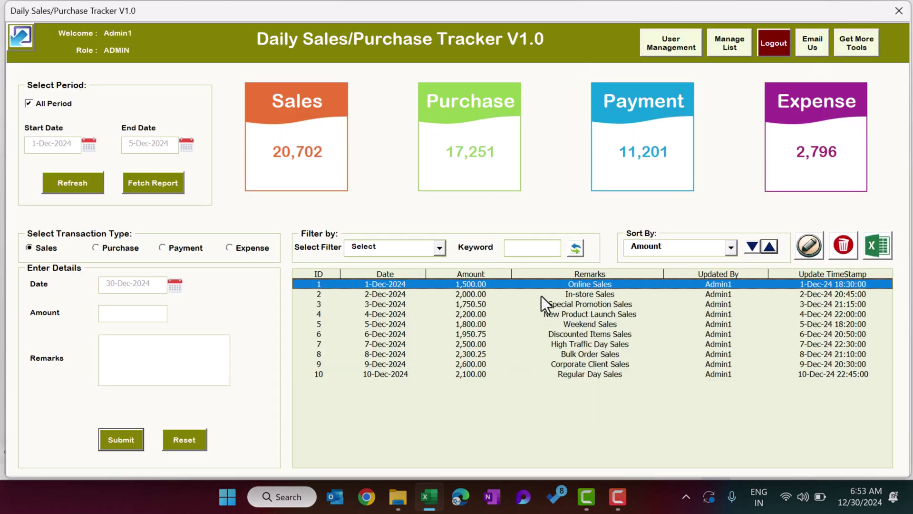
Filter by a Remarks keyword, export the Discounted Items Sales record, and discard that workbook.
click(439, 246)
click(402, 268)
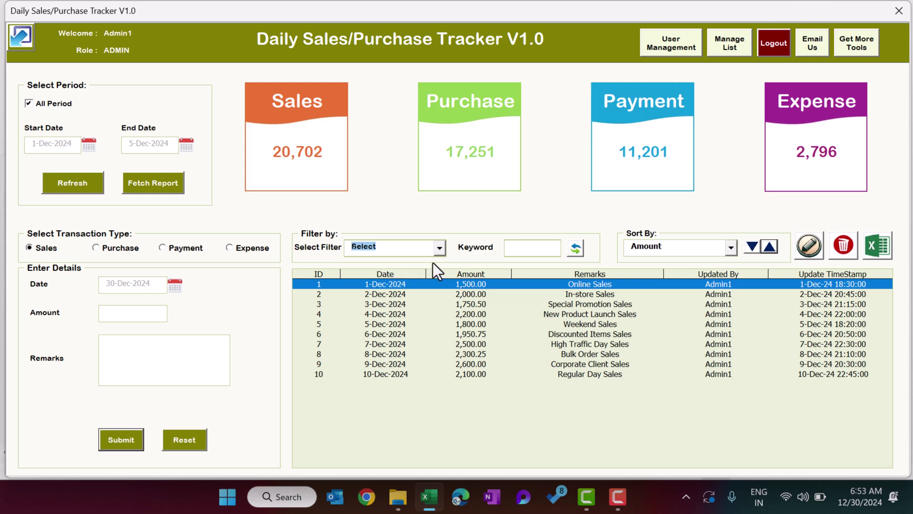
click(522, 243)
text(dis)
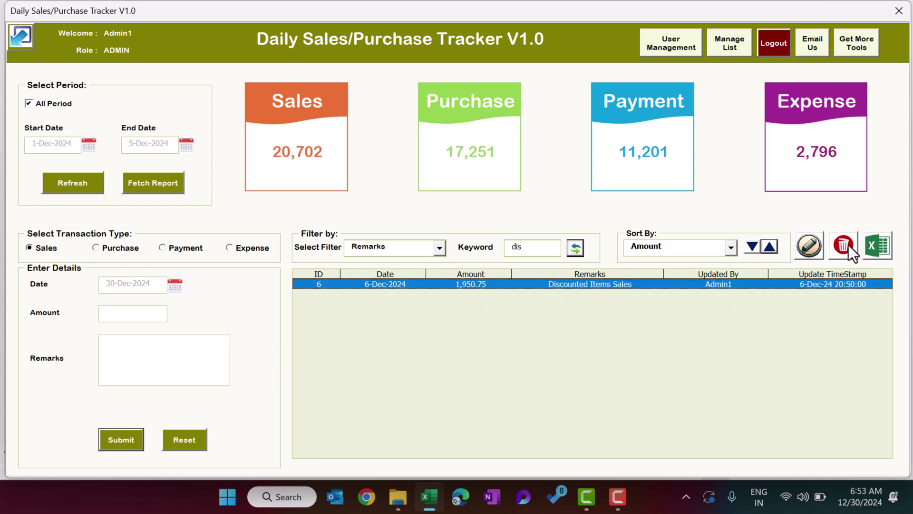
click(879, 253)
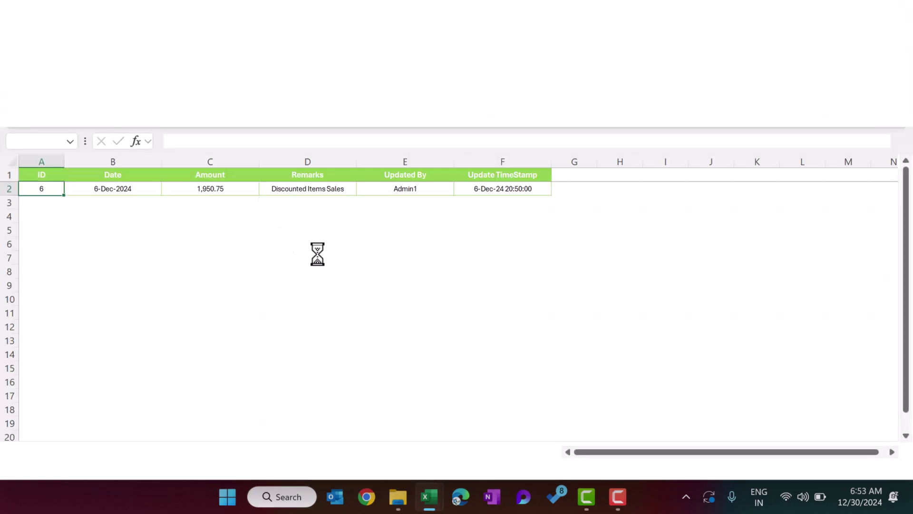
click(511, 304)
click(392, 260)
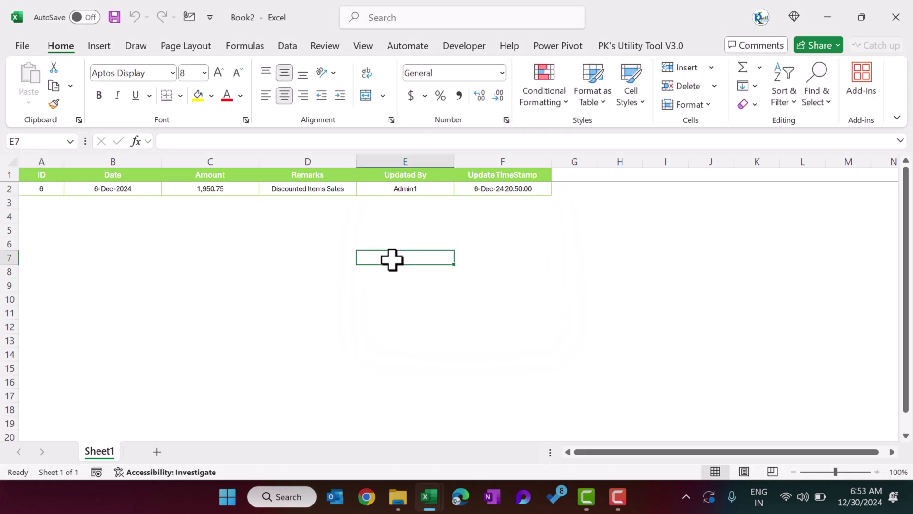
key(ctrl+w)
click(517, 323)
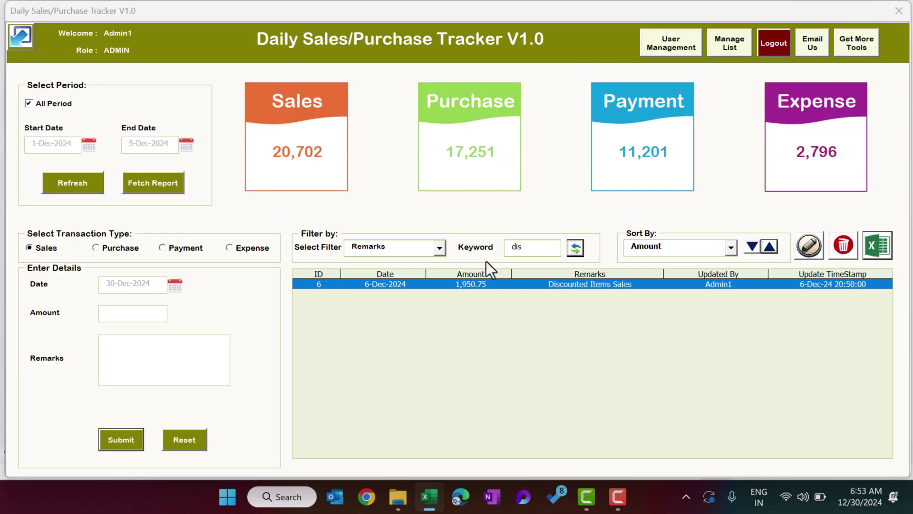
Remove the Remarks filter and reload the table with all ten sales records.
click(440, 247)
click(406, 260)
click(575, 248)
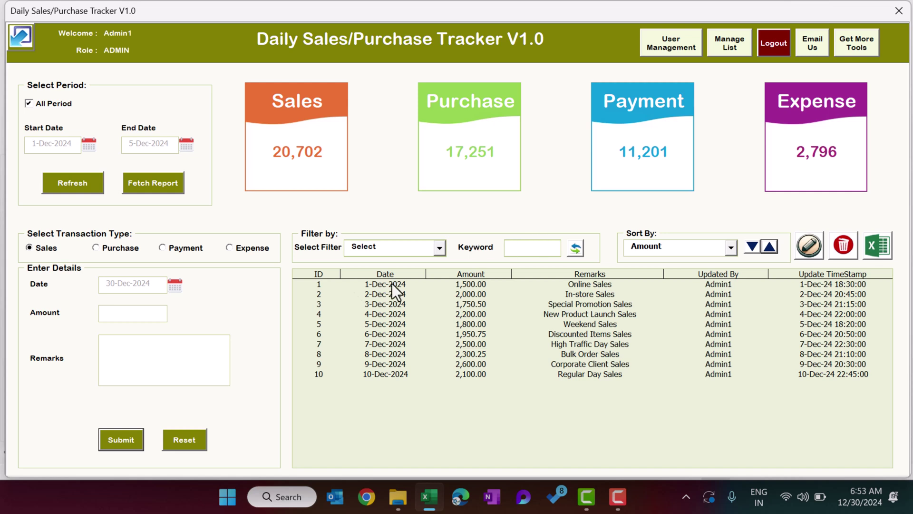
Switch to Purchase mode and enter 2000 as the amount.
click(118, 248)
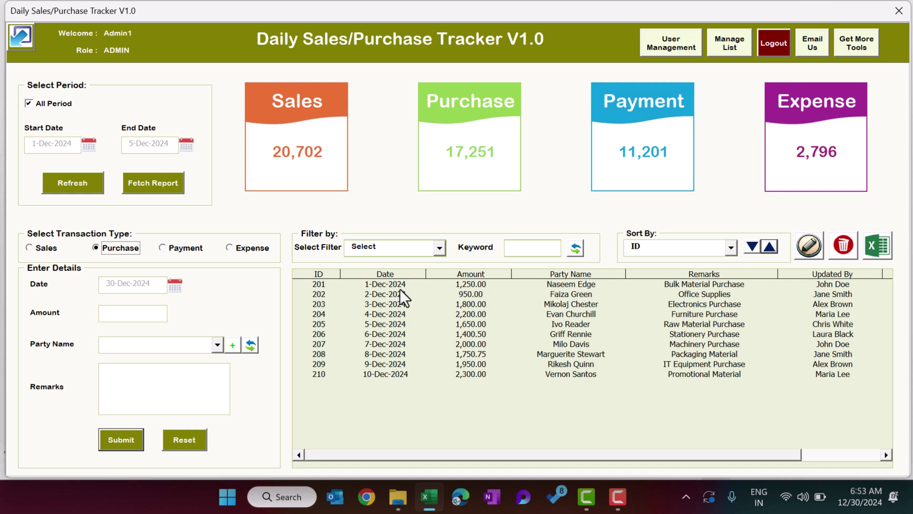
click(130, 310)
text(2000)
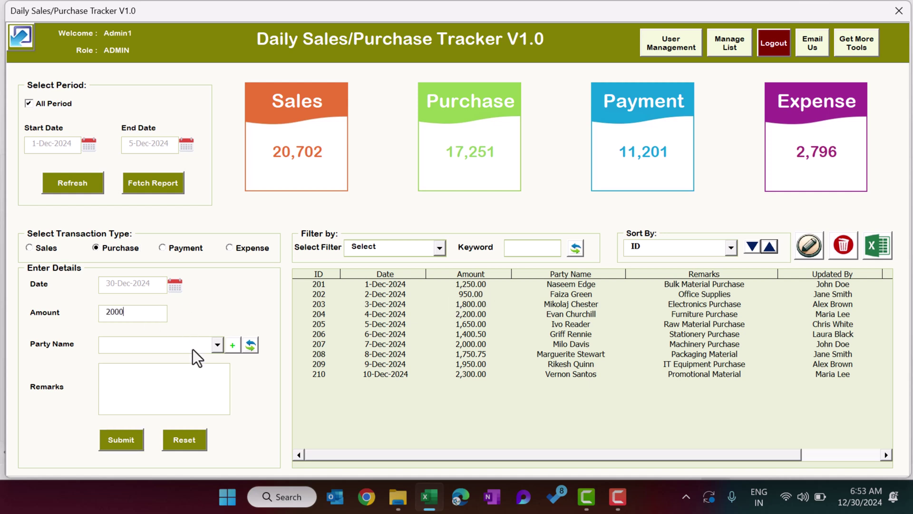
Check the Party Name dropdown, then bring up Manage List showing the ten party names.
click(194, 347)
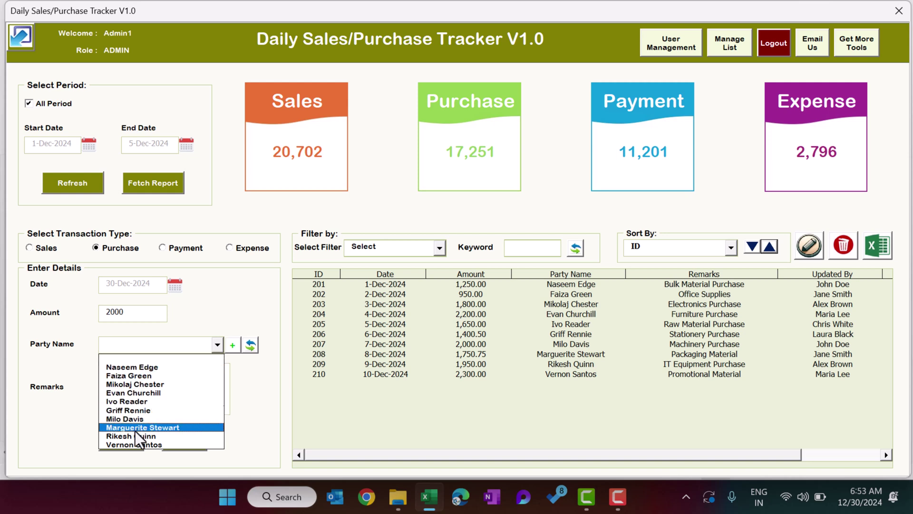
click(218, 301)
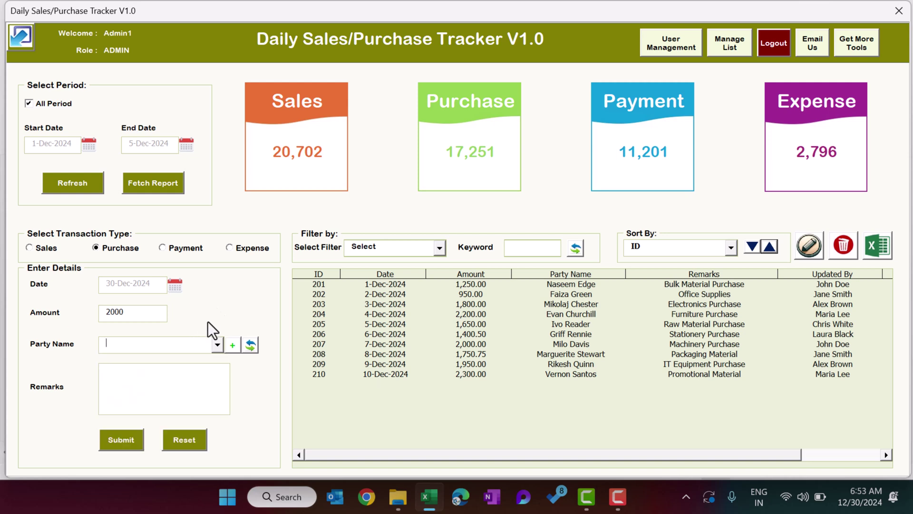
click(177, 344)
click(225, 302)
click(231, 347)
drag(397, 233, 424, 227)
Delete one party name from the list and confirm the deletion.
click(435, 261)
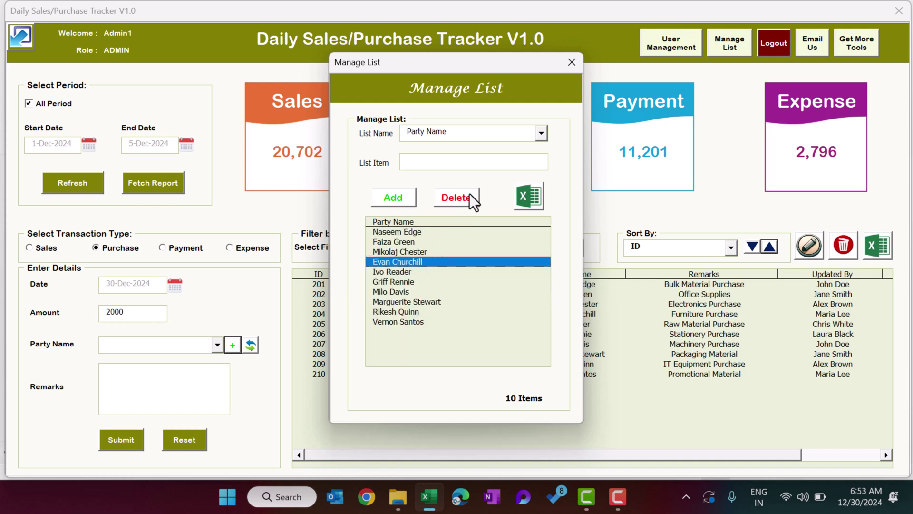
click(394, 321)
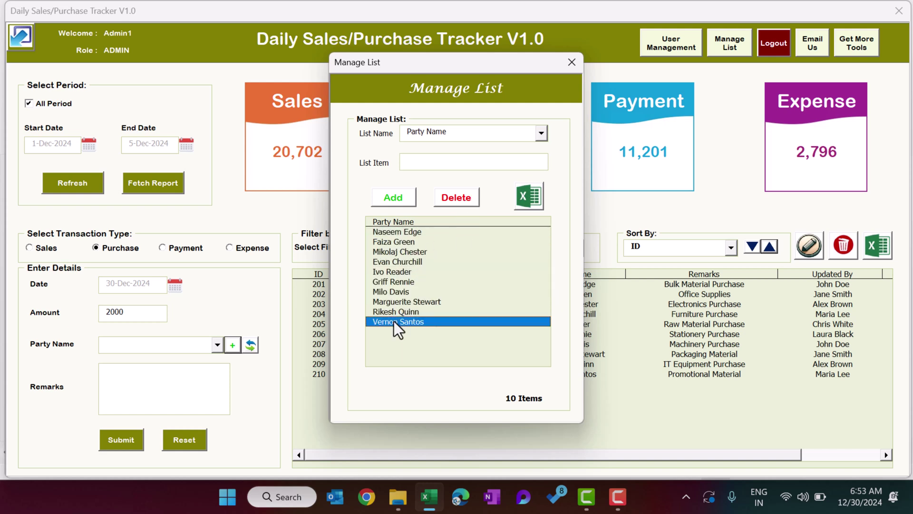
click(453, 198)
click(482, 300)
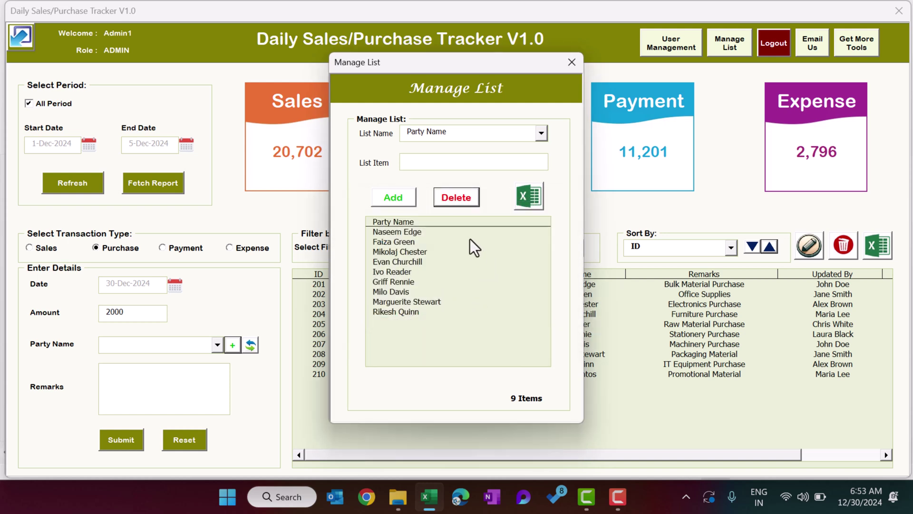
Add PK as a new party list item, then close the list manager.
click(443, 162)
text(PK)
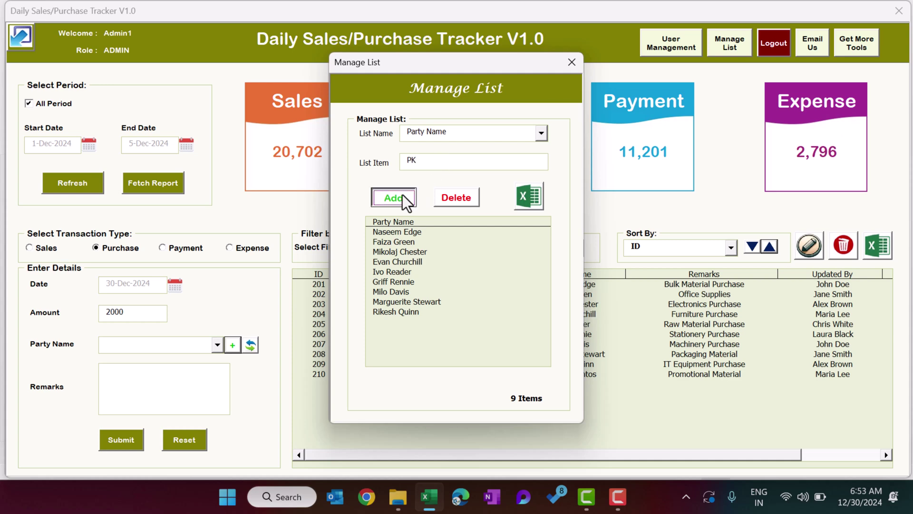
click(402, 198)
click(465, 298)
click(384, 326)
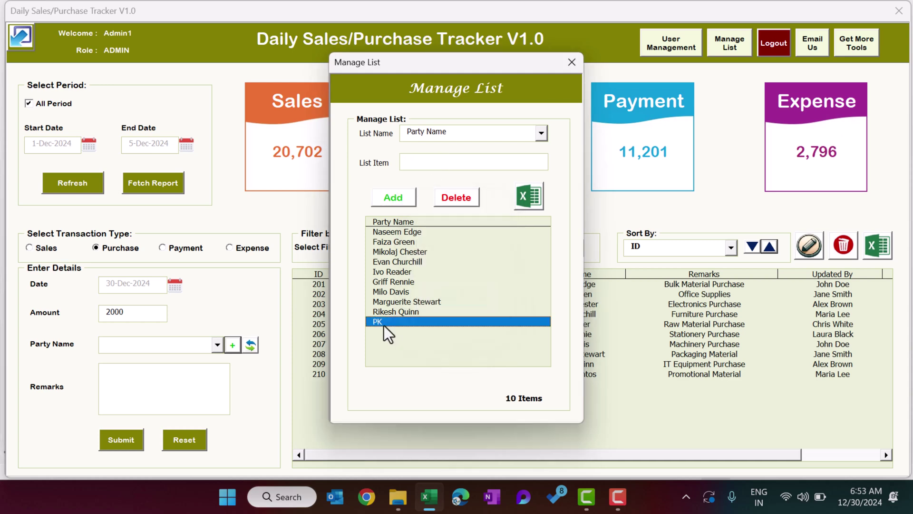
click(572, 63)
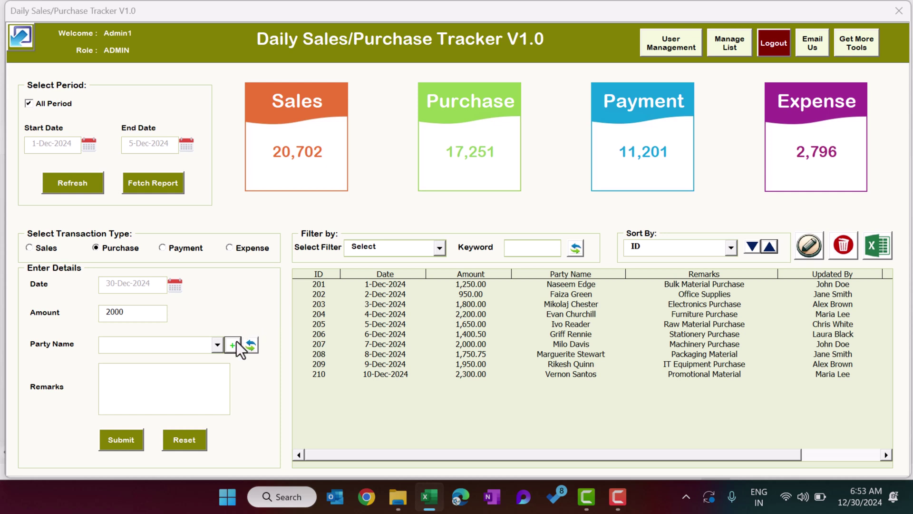
Record a 2,000.00 purchase from PK with remark 'Purchase from PK', creating record 211.
click(217, 344)
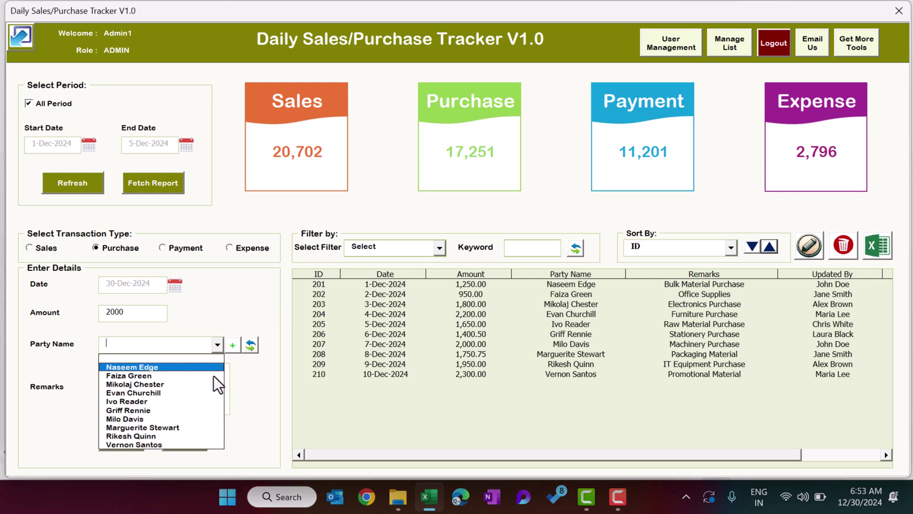
click(251, 381)
click(252, 344)
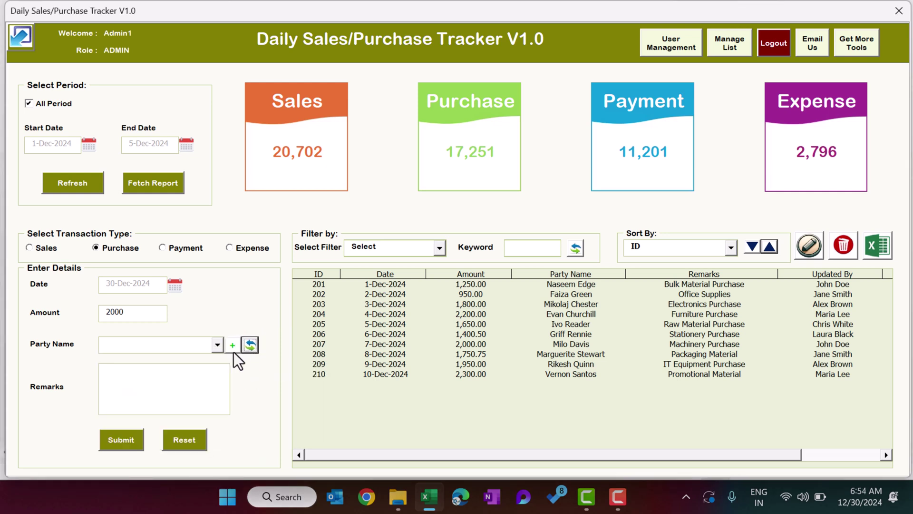
click(215, 345)
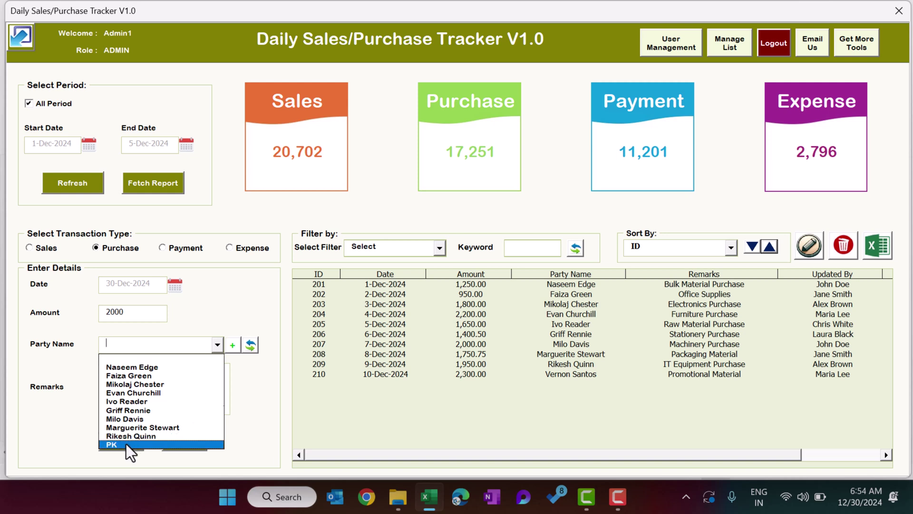
click(127, 444)
click(183, 387)
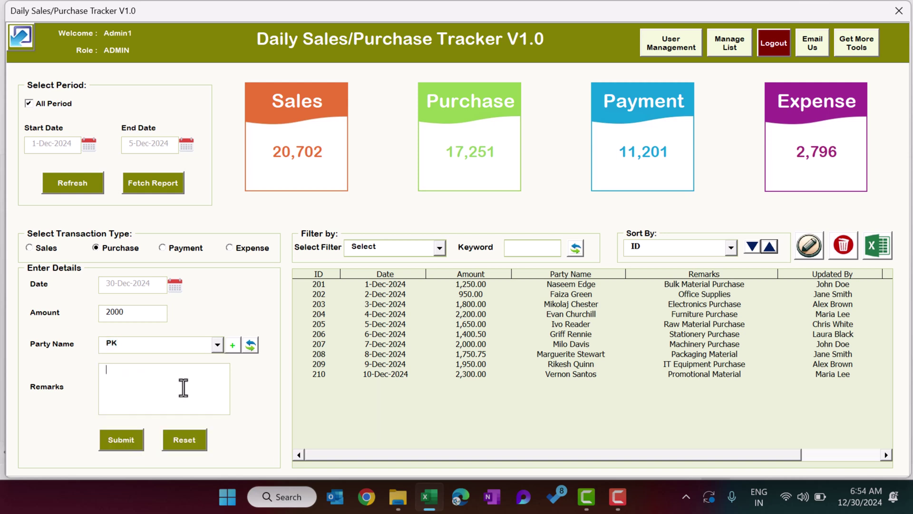
text(Purchase from PK)
click(122, 442)
click(476, 294)
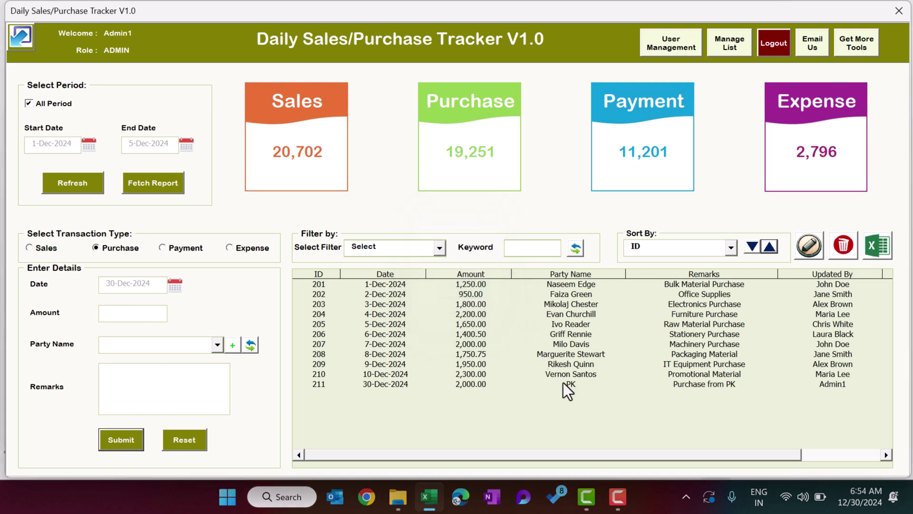
click(561, 384)
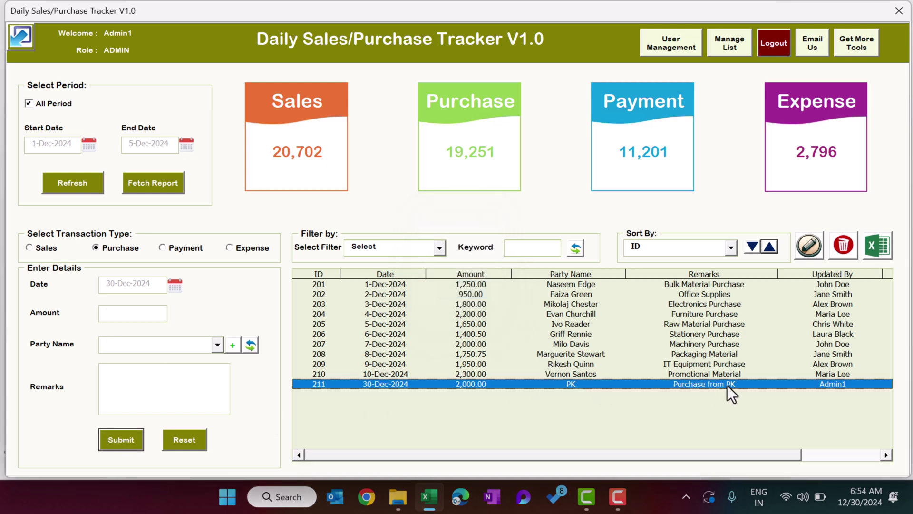
Change purchase record 211's amount to 20,000, bringing the Purchase total to 37,251.
double_click(490, 384)
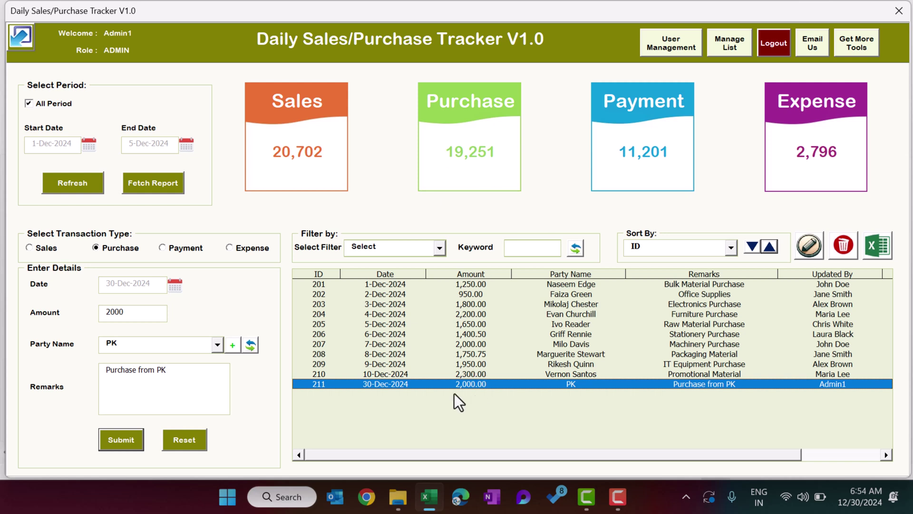
click(138, 311)
text(0)
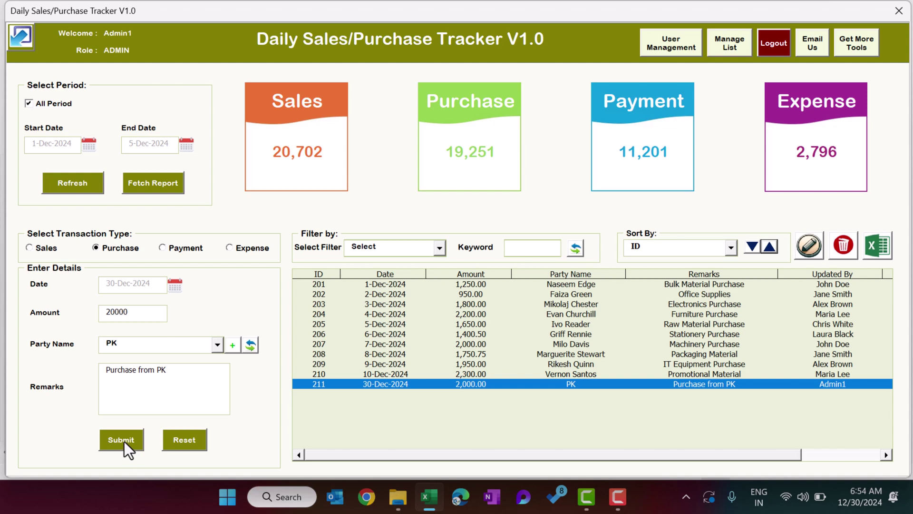
click(124, 440)
click(483, 295)
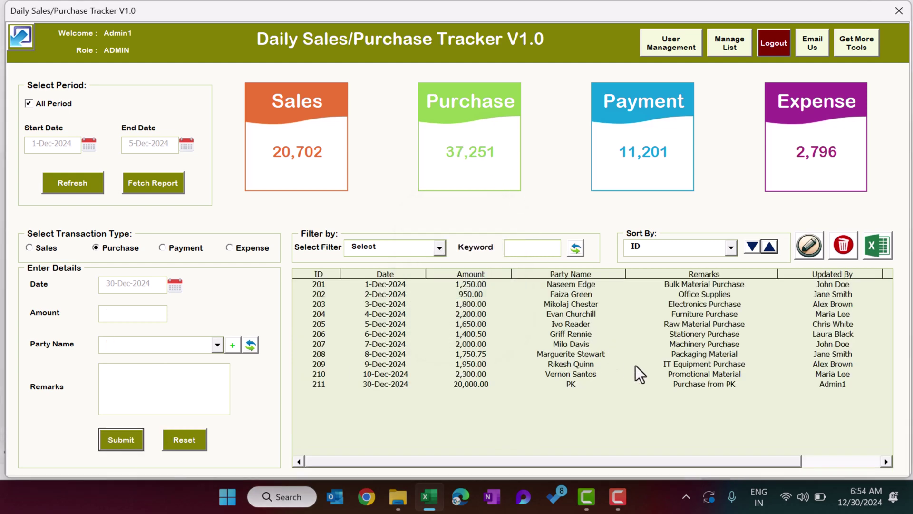
Switch to Payment, then to Expense to show records 401–410, and check the expense types.
click(185, 248)
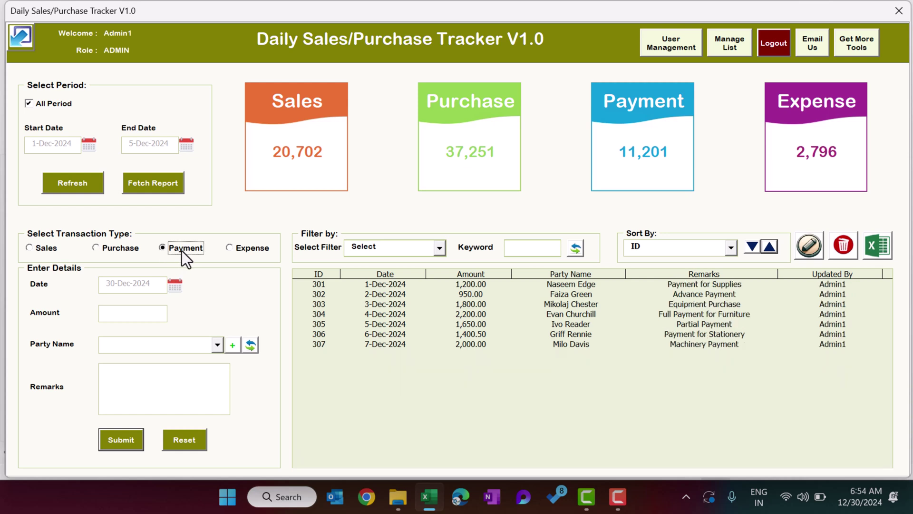
click(196, 345)
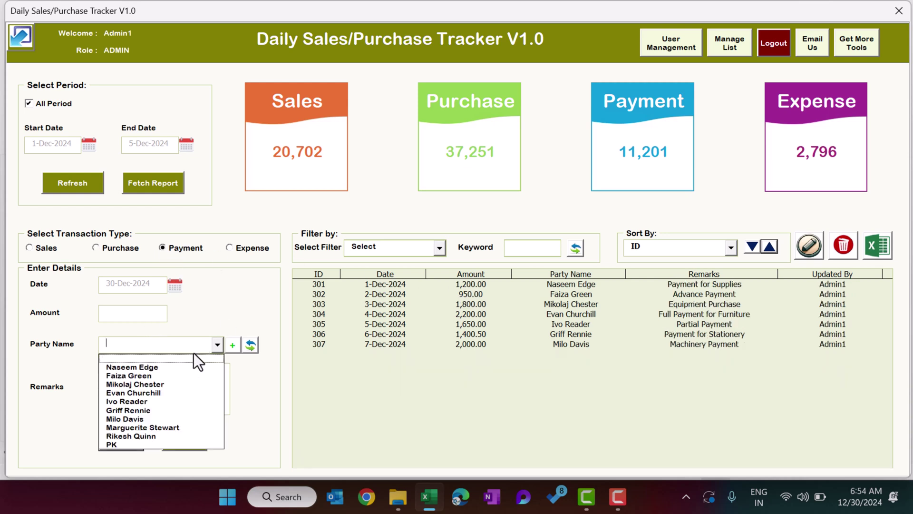
click(194, 304)
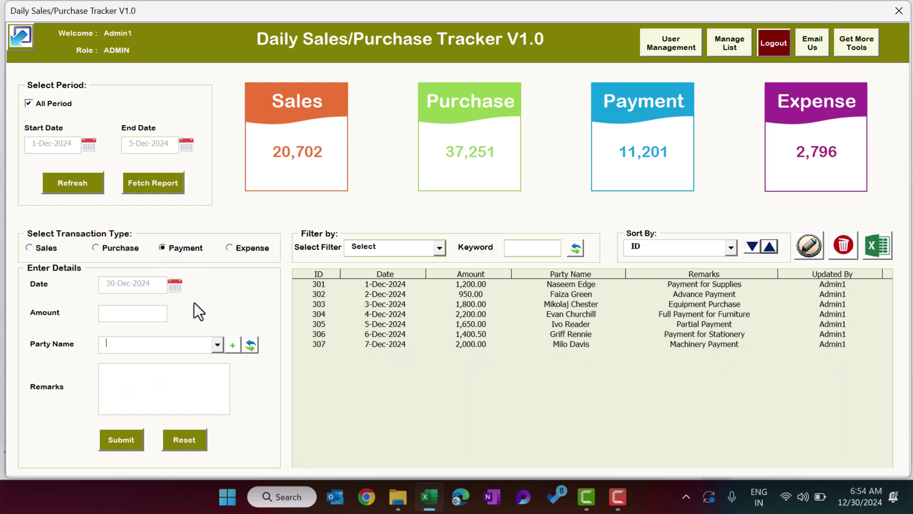
click(238, 248)
click(218, 338)
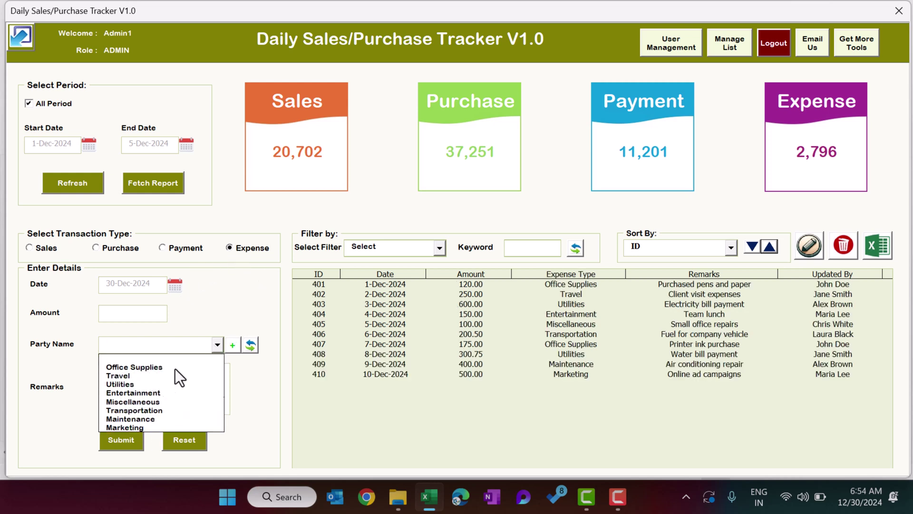
Bring up the Manage List dialog and switch it to the Expense Type list.
click(231, 346)
click(580, 62)
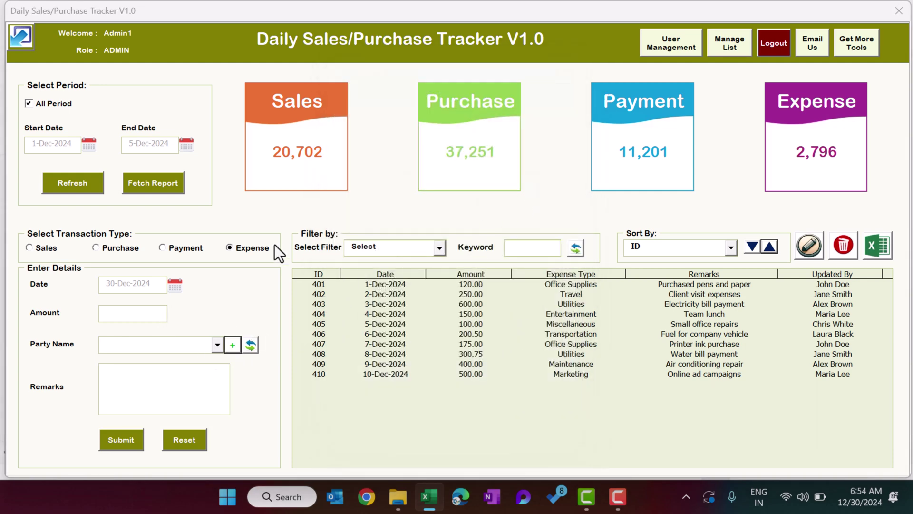
click(733, 50)
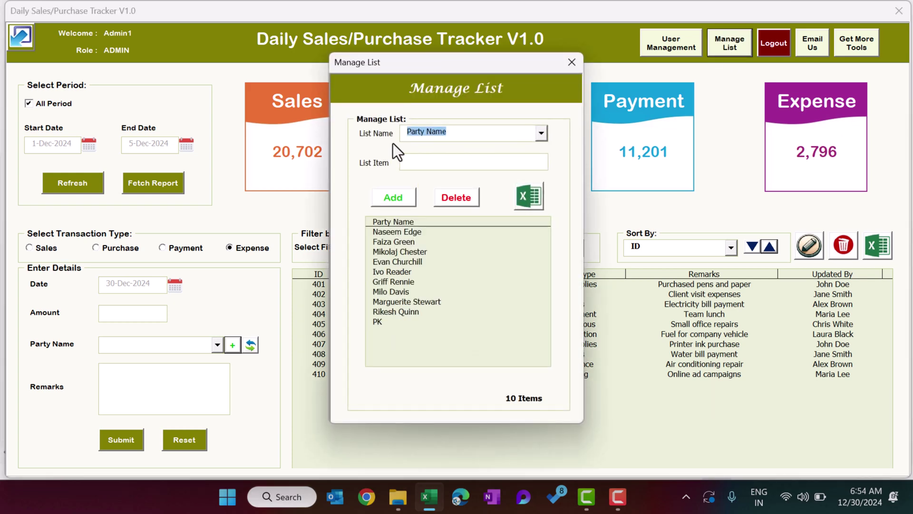
click(541, 133)
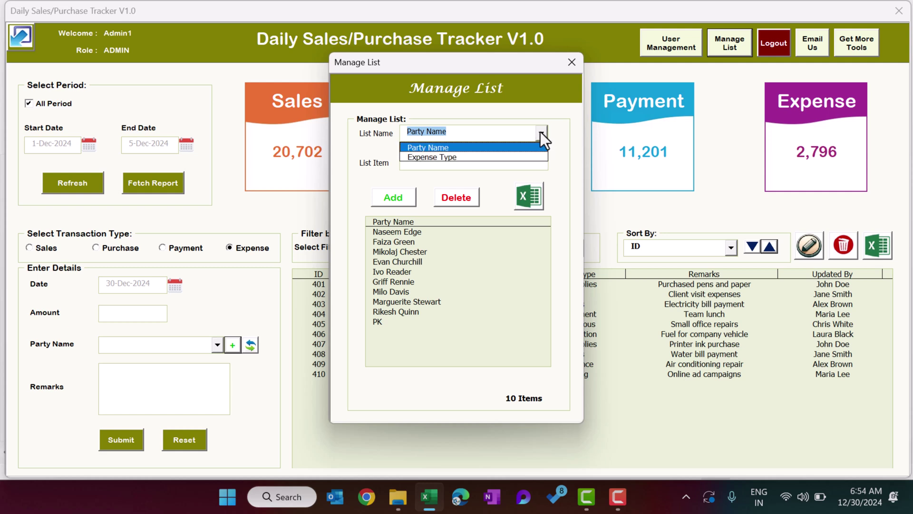
click(455, 149)
click(464, 132)
click(459, 158)
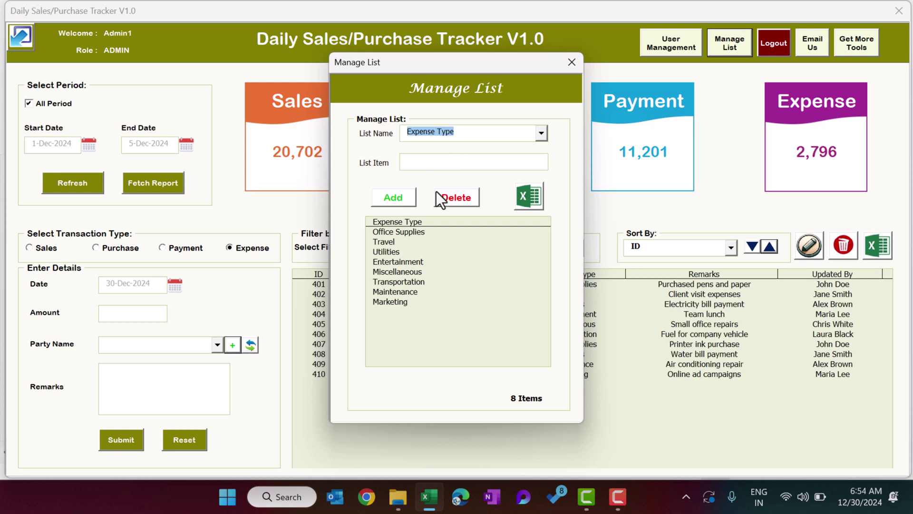
Select several Expense Type items, Entertainment through Maintenance, then close the dialog.
drag(389, 233, 391, 300)
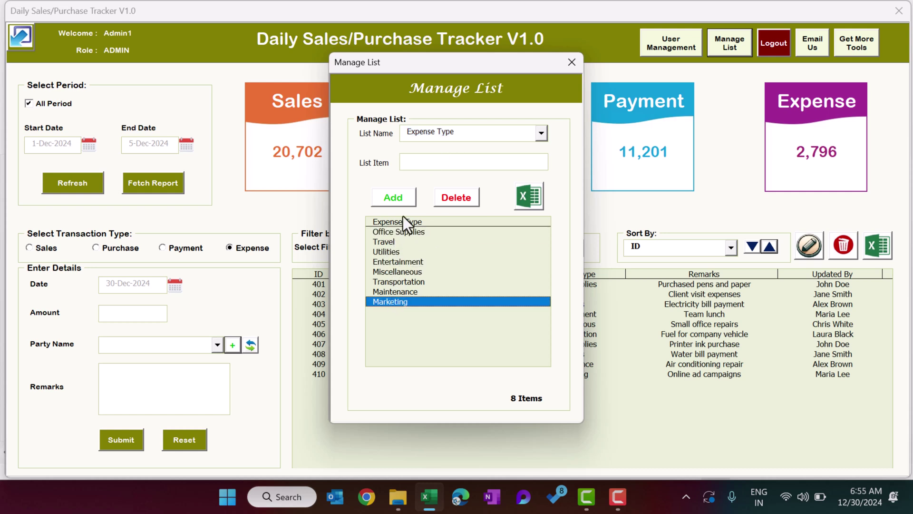
click(452, 161)
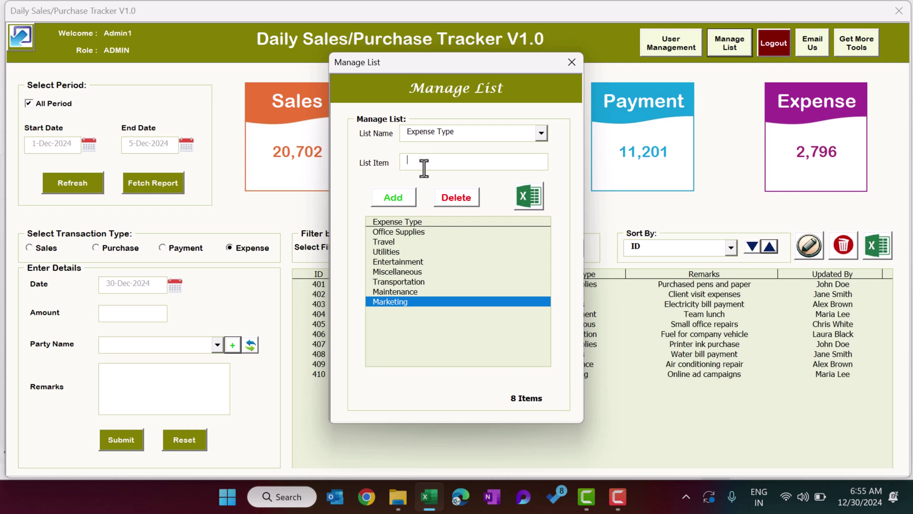
click(402, 271)
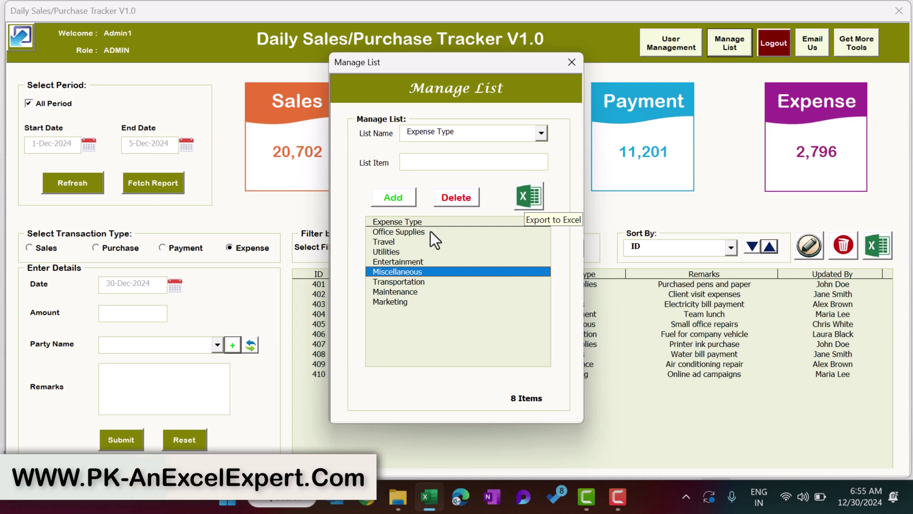
click(404, 243)
drag(401, 262, 397, 292)
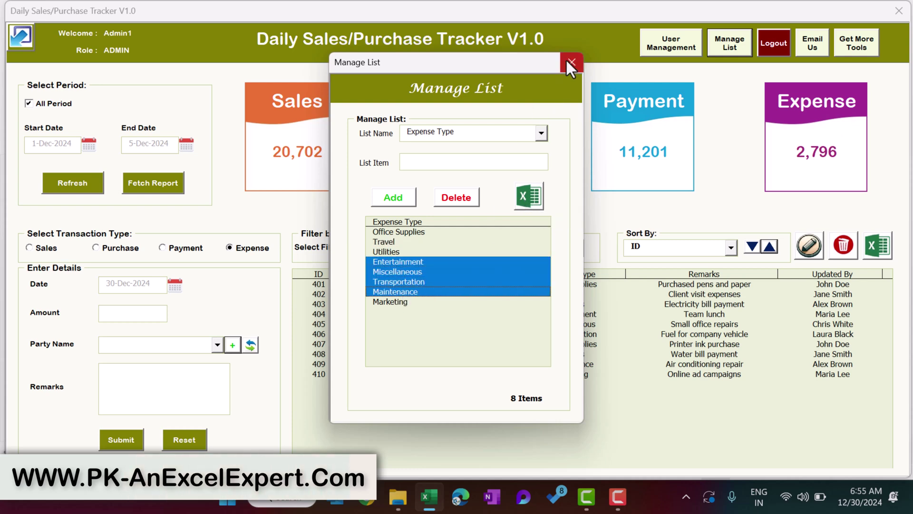
click(567, 61)
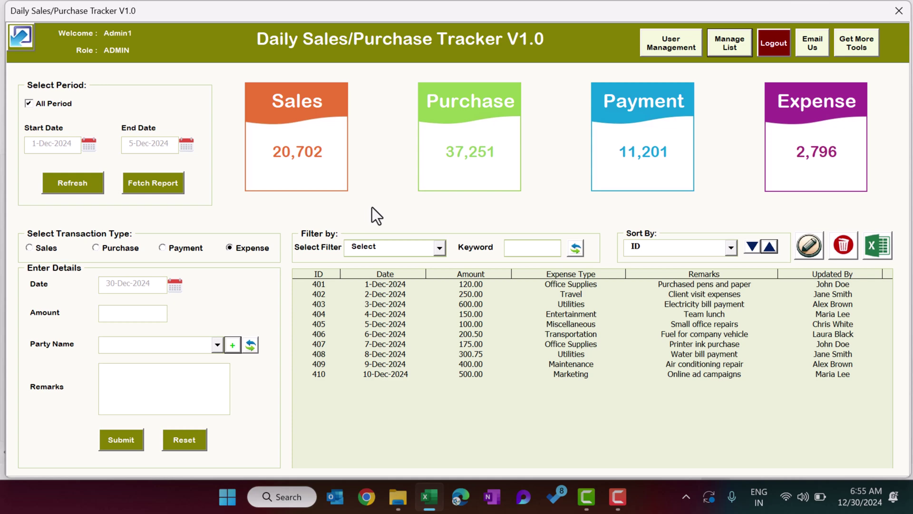
Set the period to 1-Dec-2024 through 31-Dec-2024, untick All Period, and fetch the report.
click(90, 144)
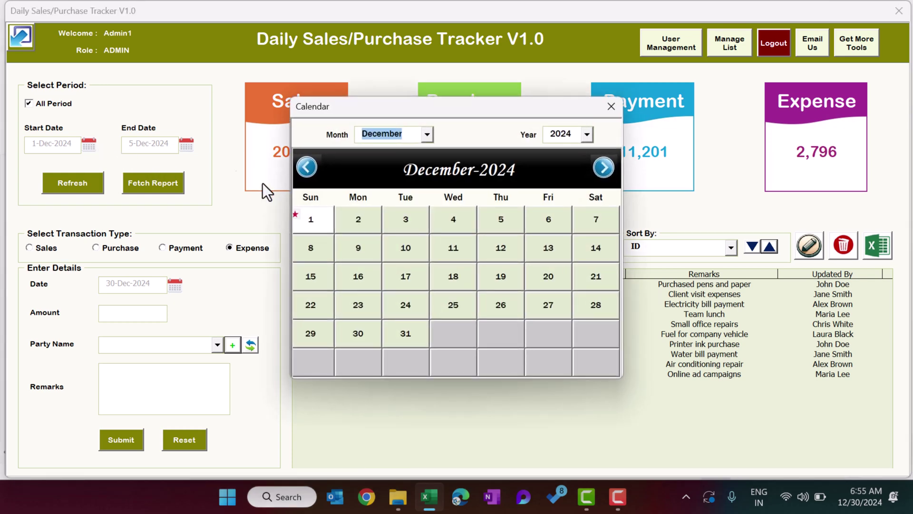
click(324, 221)
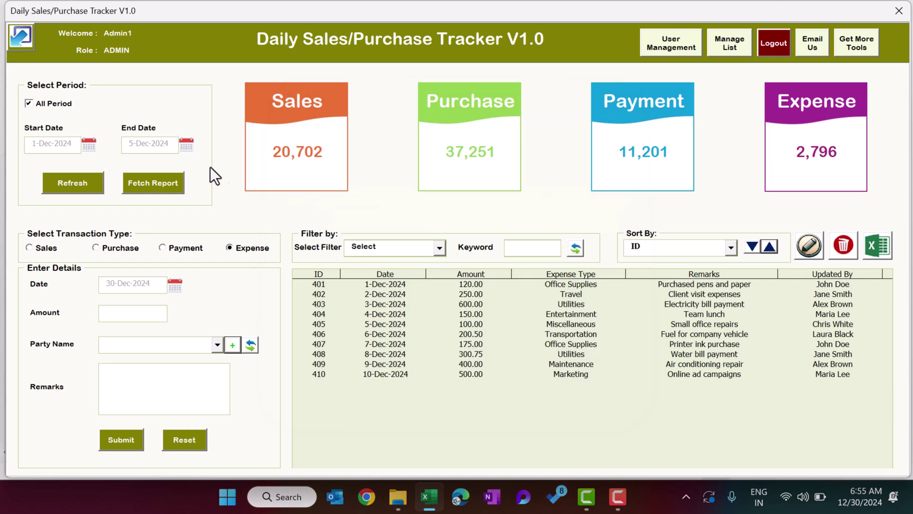
click(187, 146)
click(409, 334)
click(38, 104)
click(175, 188)
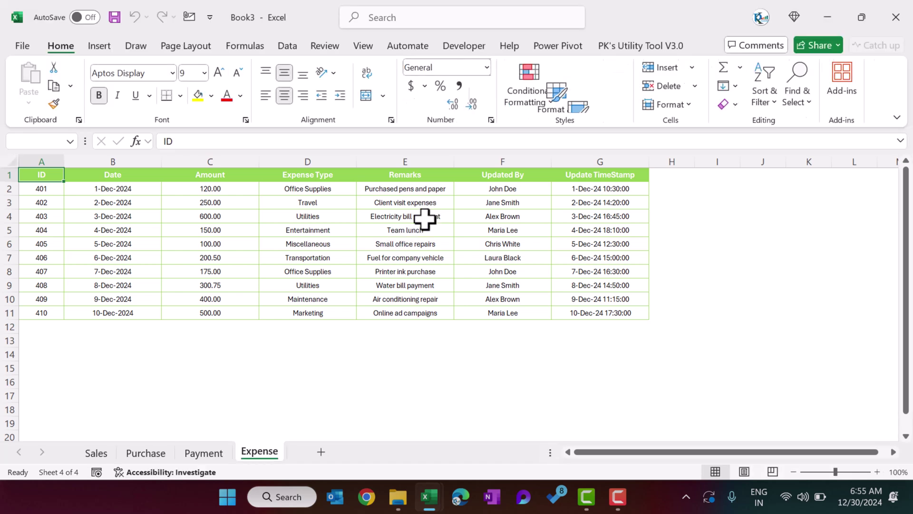
Browse the exported workbook's Expense, Sales, Purchase and Payment sheets.
drag(42, 180, 300, 257)
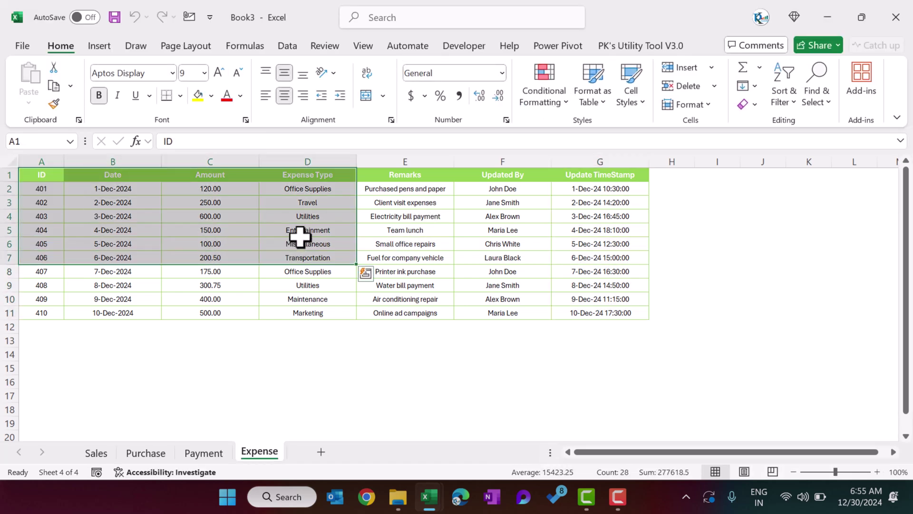
click(98, 452)
click(169, 355)
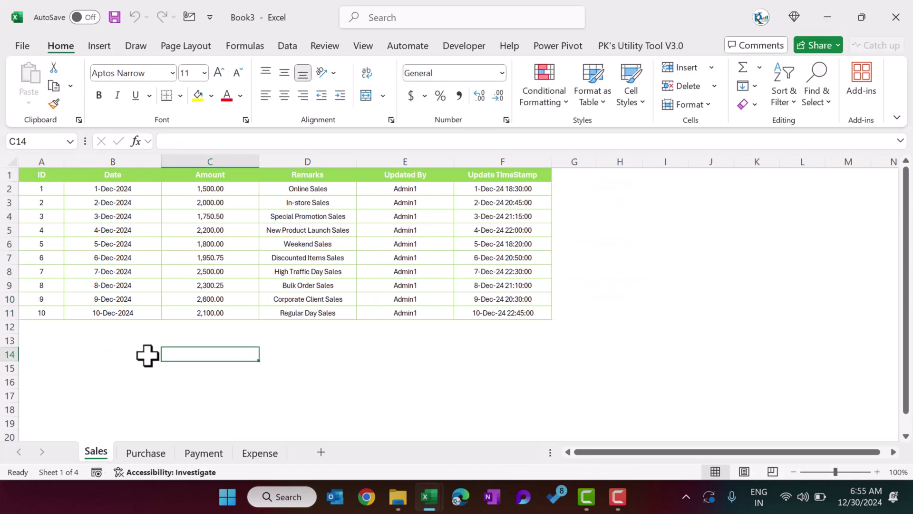
click(72, 189)
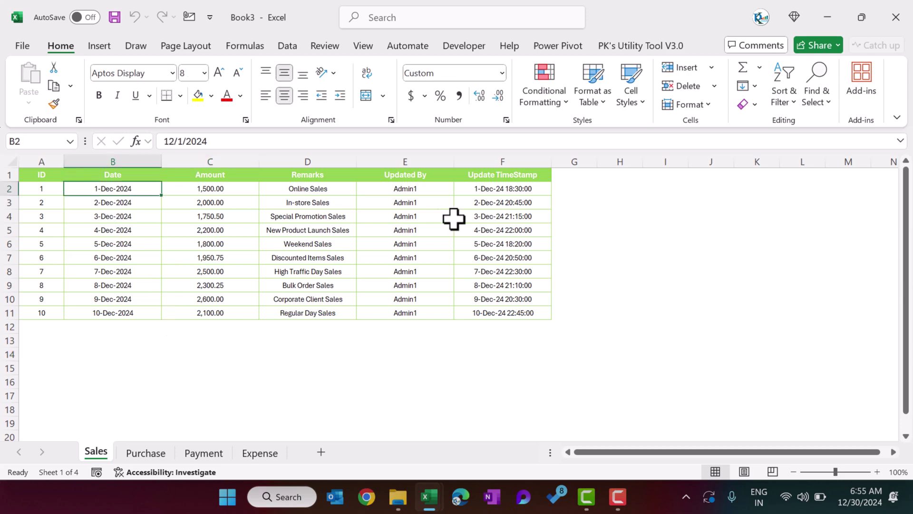
click(145, 457)
click(209, 260)
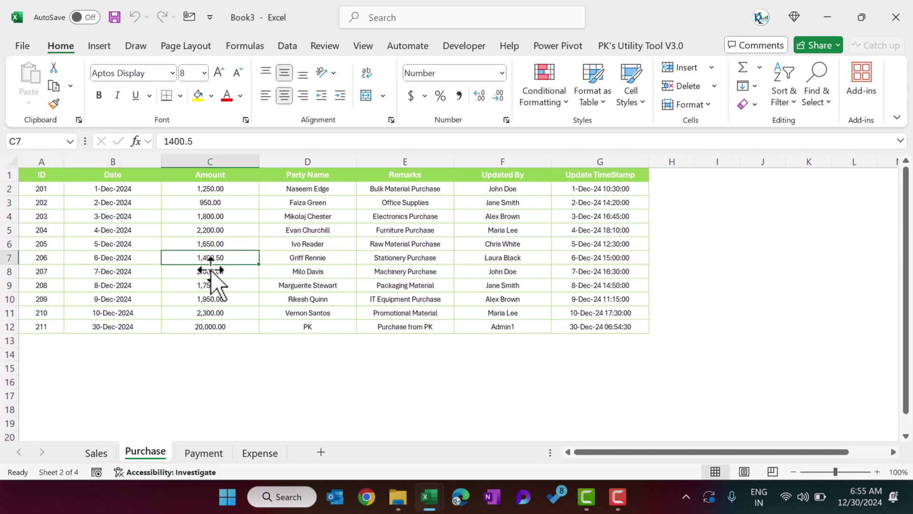
click(204, 453)
click(308, 257)
click(260, 452)
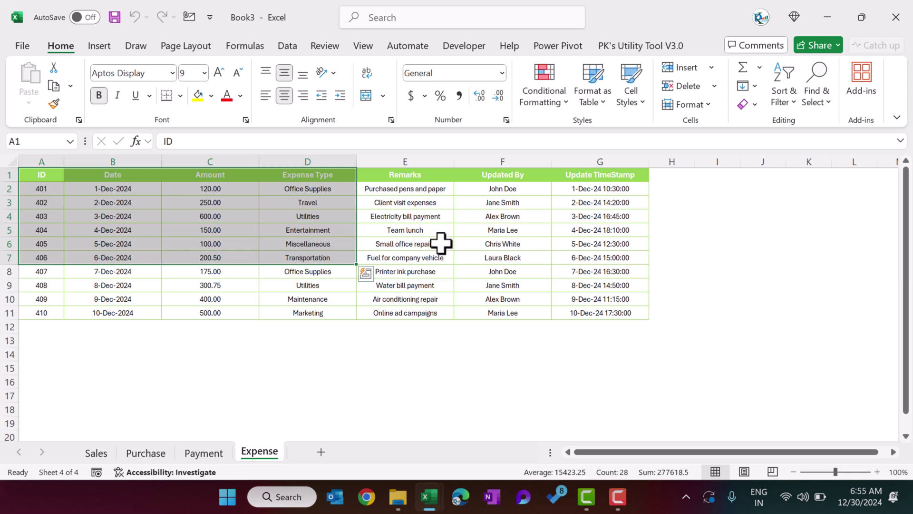
click(433, 243)
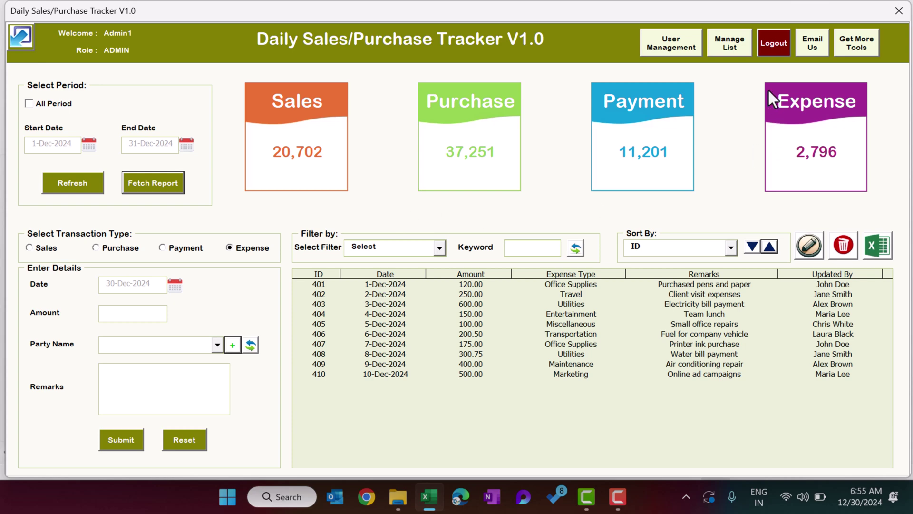
Enter a new user name and password in User Management.
click(683, 50)
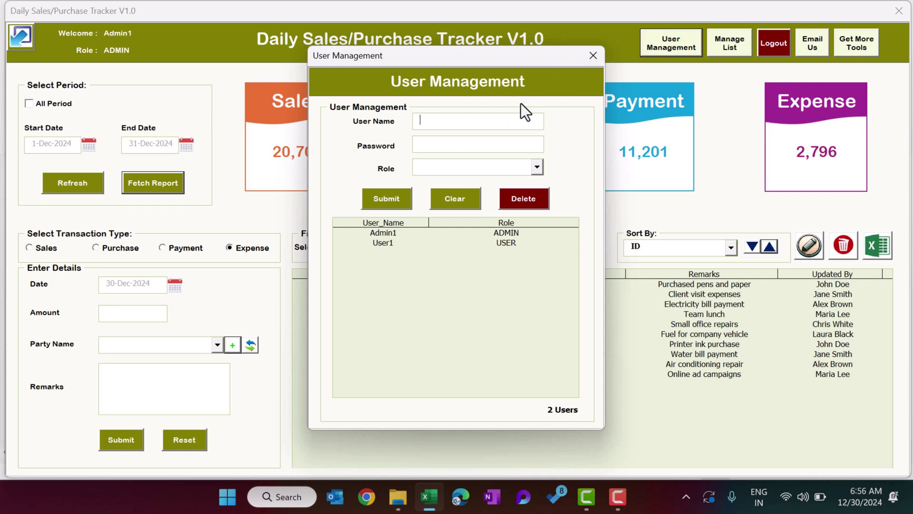
text(PK)
key(Tab)
text(****)
drag(455, 144, 370, 143)
Give the account the USER role, submit it, and close User Management.
click(483, 168)
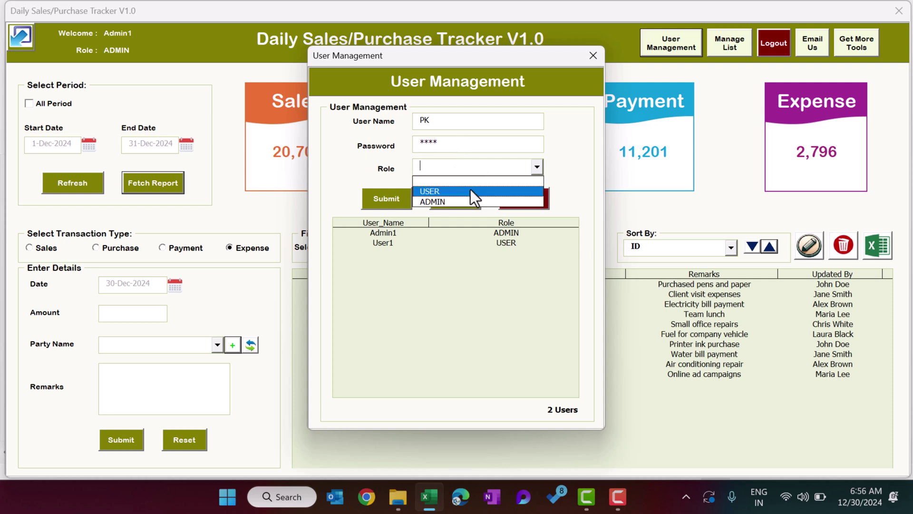
click(456, 190)
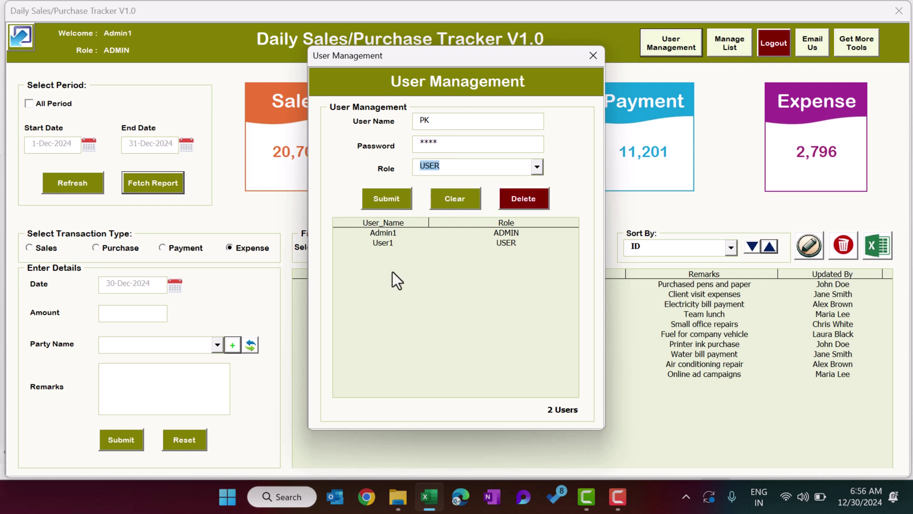
click(399, 196)
click(498, 298)
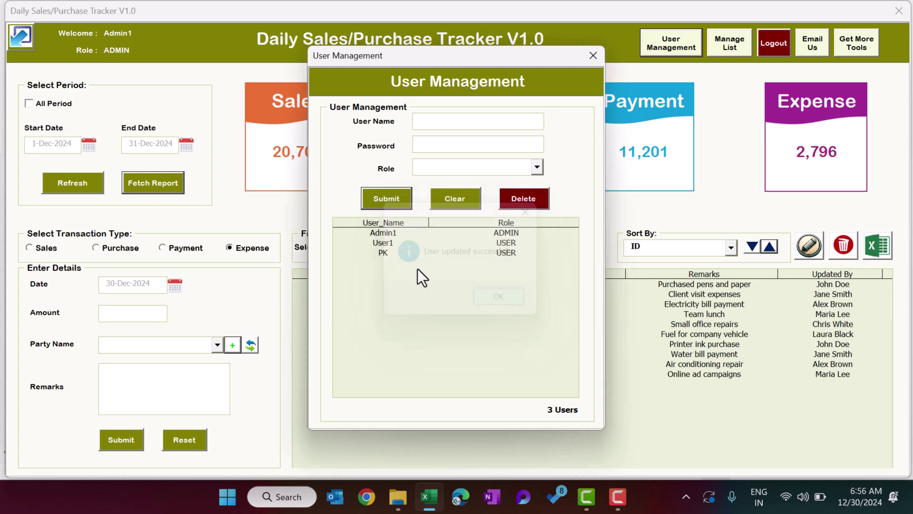
click(380, 253)
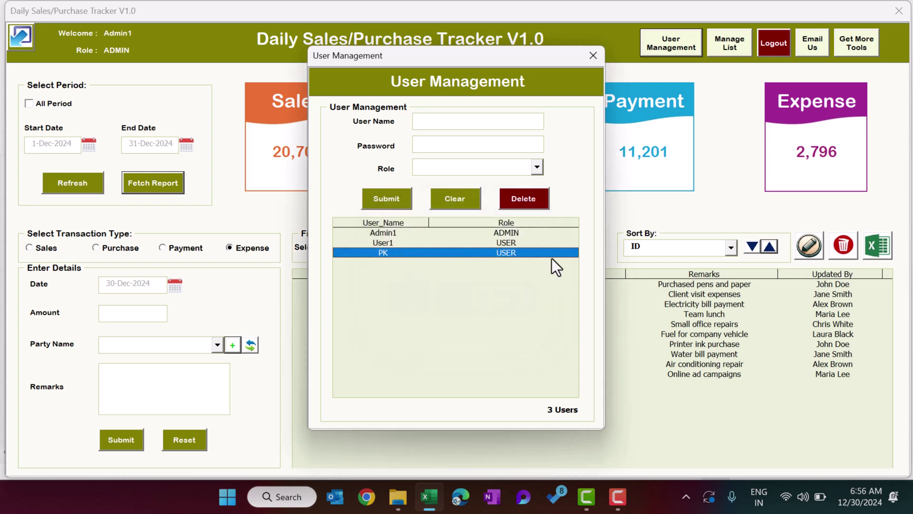
click(595, 57)
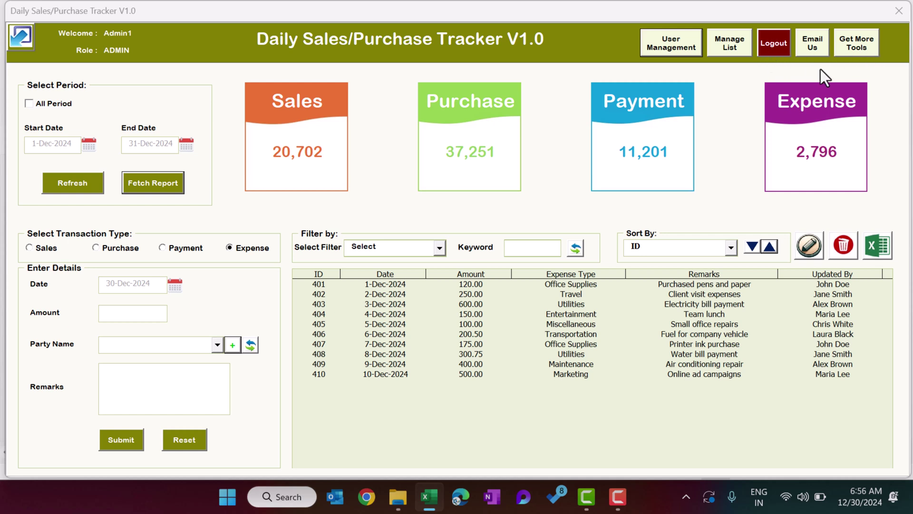
View and dismiss the Email Us contact message, then log out of the tracker.
click(819, 48)
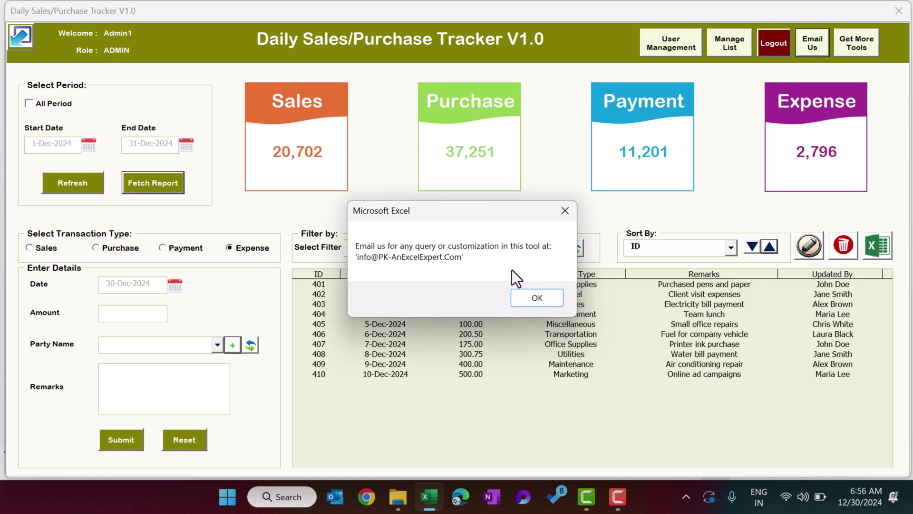
click(539, 297)
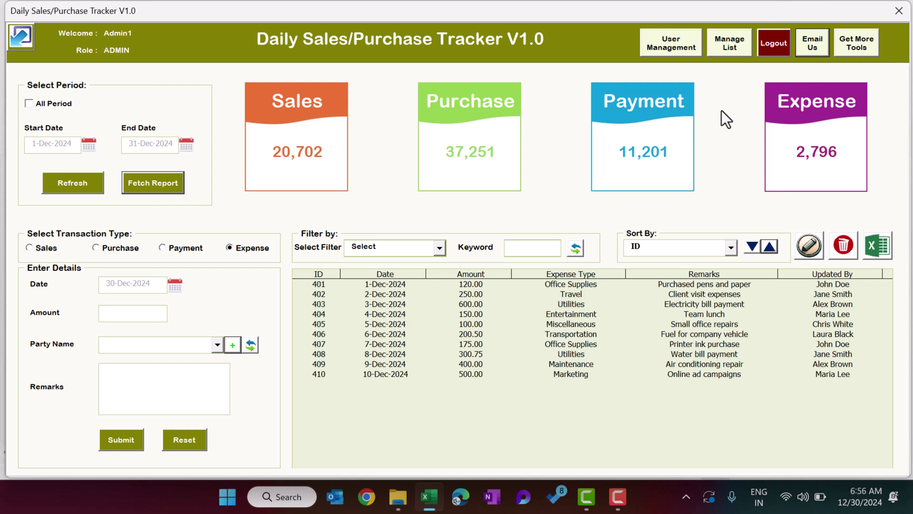
click(775, 48)
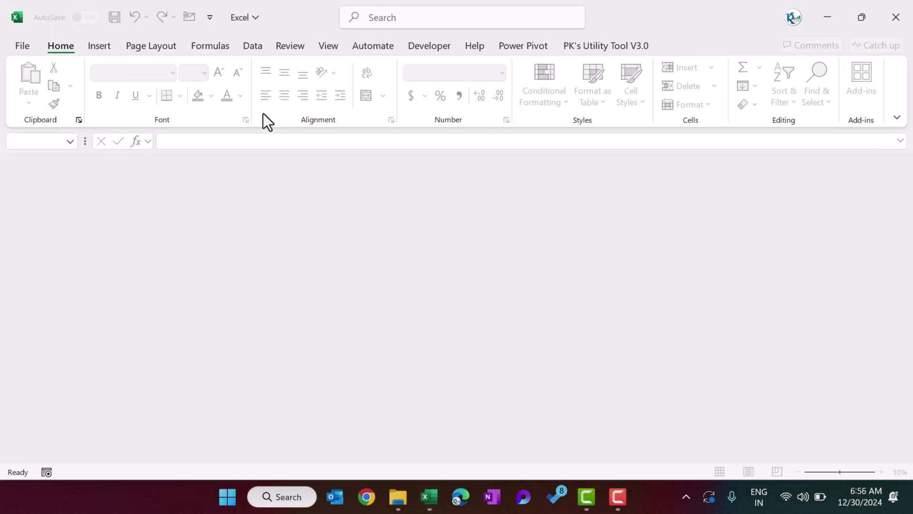
Close the empty Excel window and reopen Daily Sale Purchase Tracker V1.0 from Downloads.
click(896, 22)
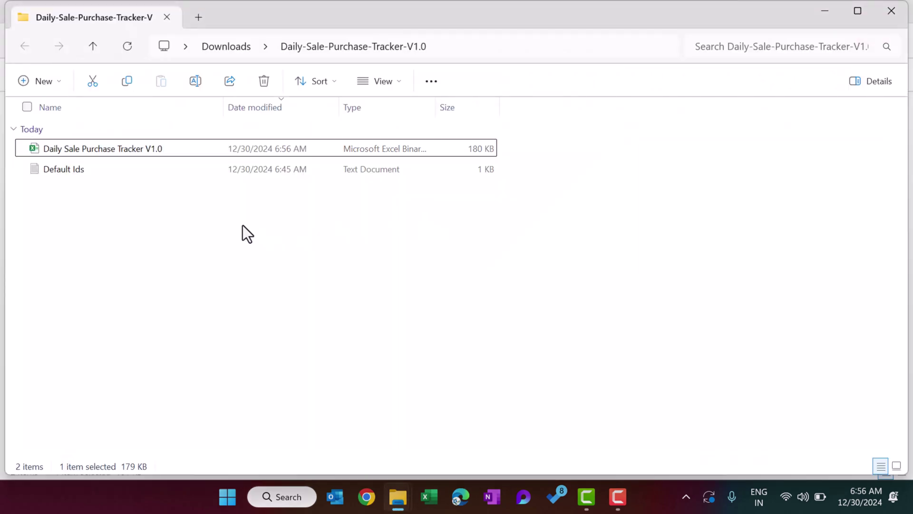
double_click(119, 148)
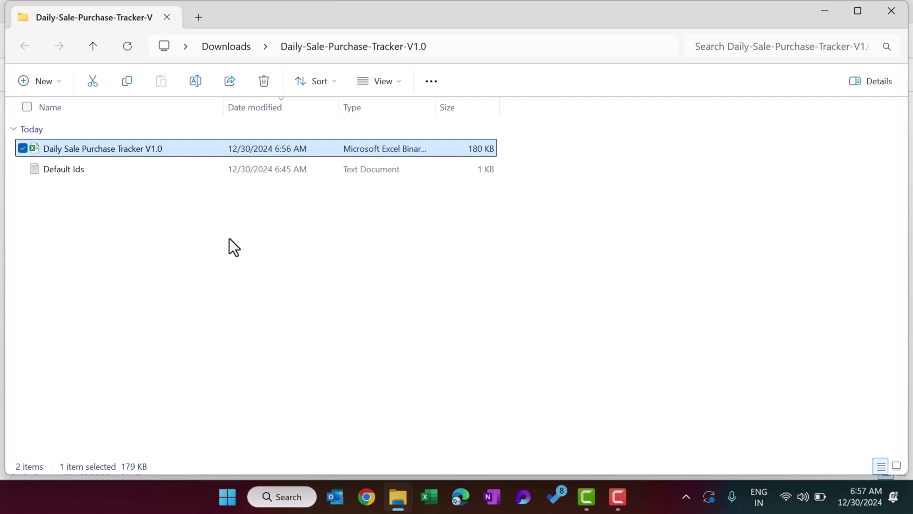
click(519, 233)
Log in with the new USER-role account's user name and password.
text(PK)
click(502, 267)
text(1234)
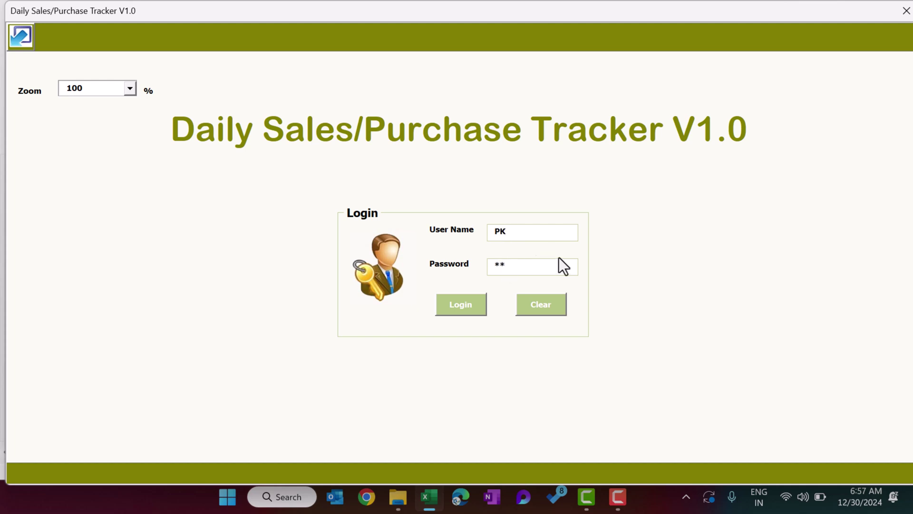
key(Return)
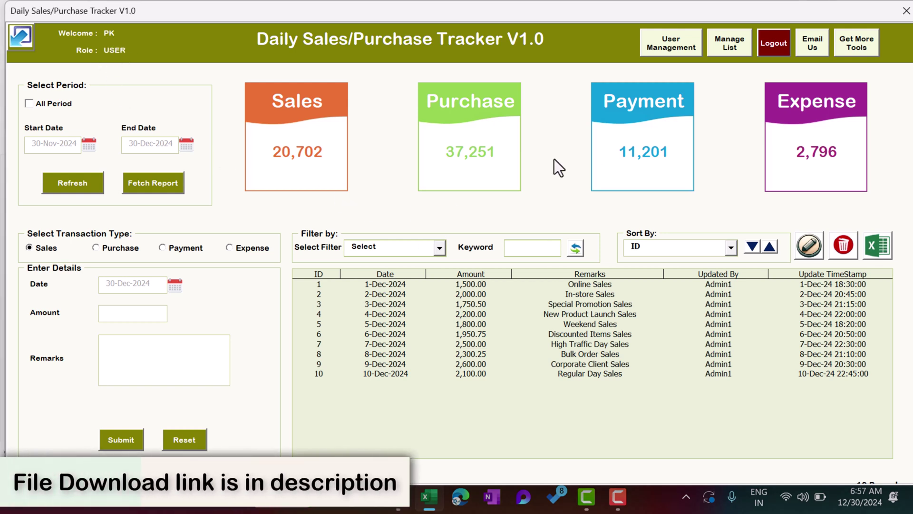
View the signed-in account in User Management, then close it.
click(681, 49)
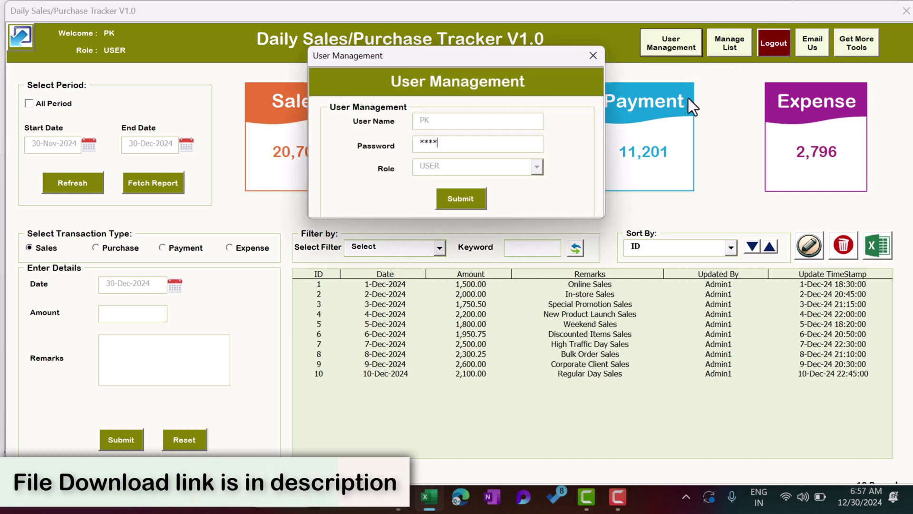
drag(460, 144, 383, 144)
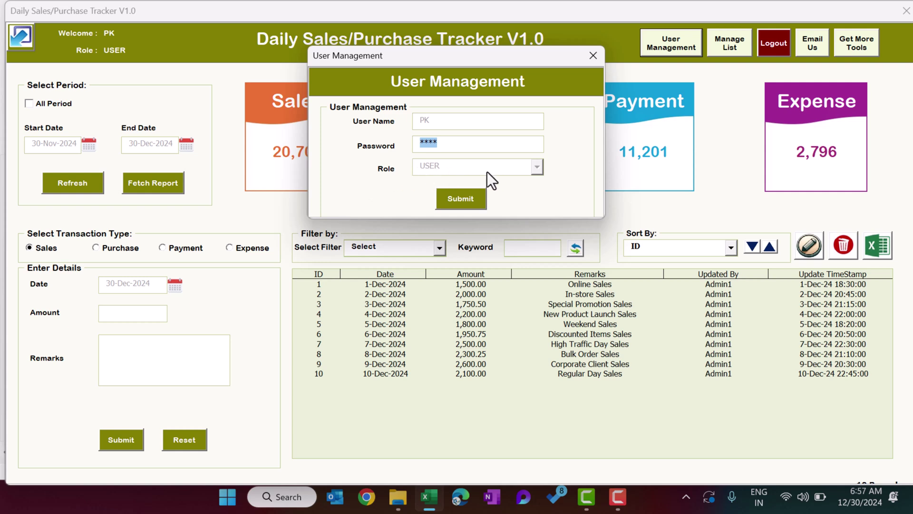
drag(468, 141, 319, 152)
click(593, 55)
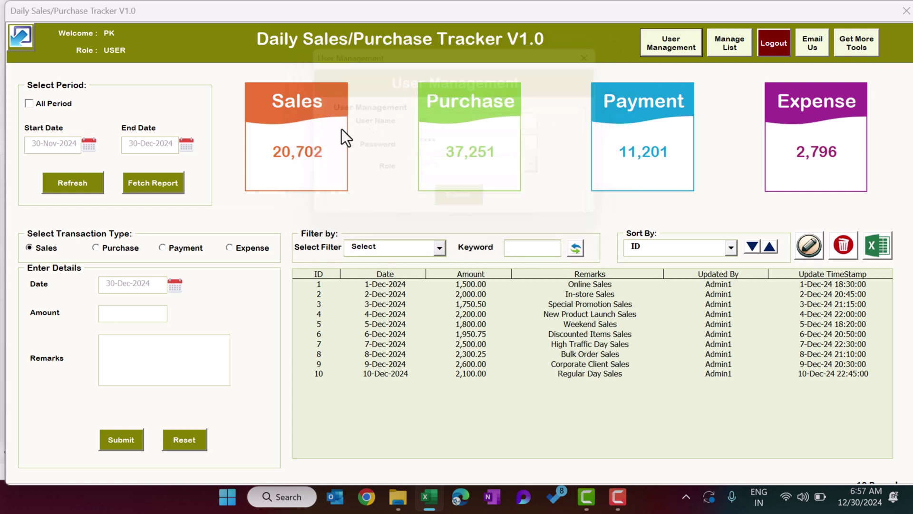